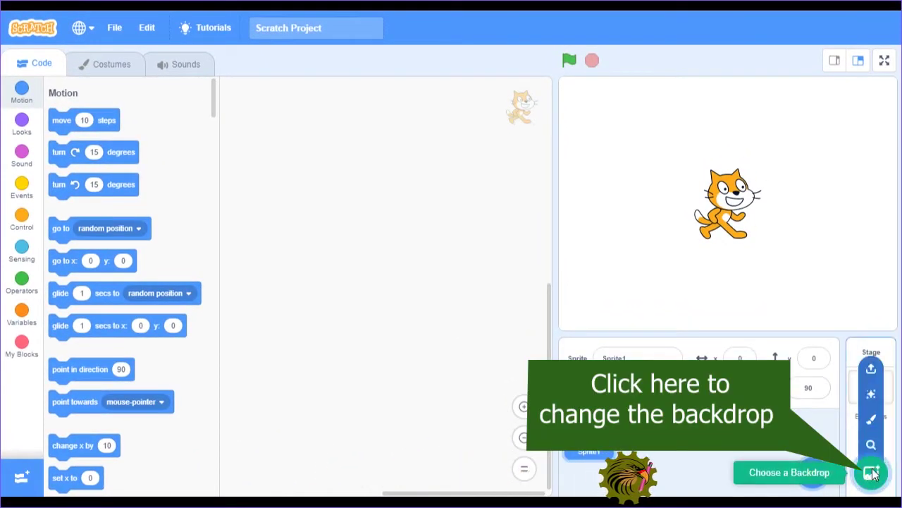
# - Set the stage backdrop to Castle 2 from the backdrop library
pyautogui.click(871, 472)
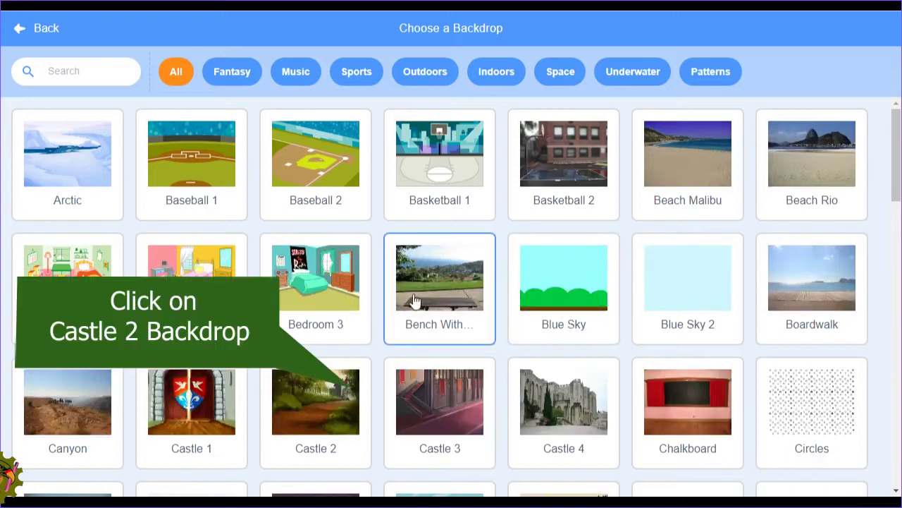
pyautogui.click(296, 407)
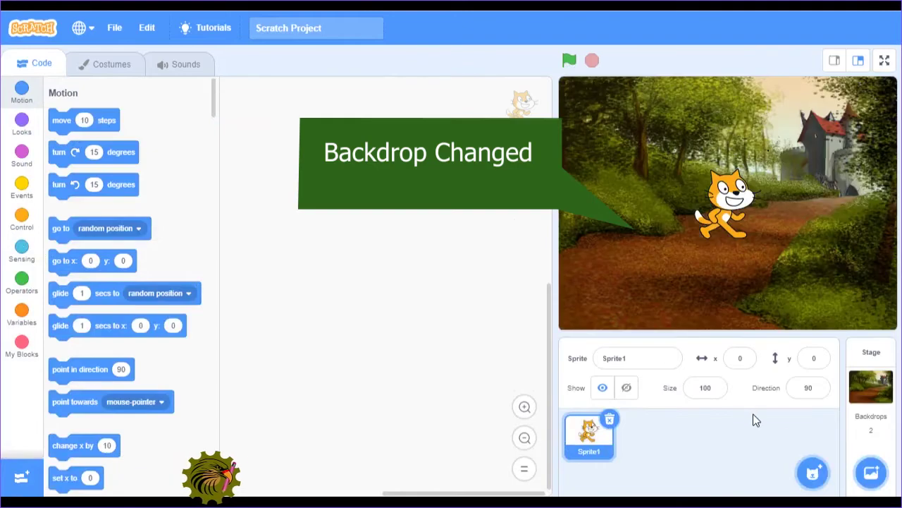
# - Add the Dove sprite from the Animals category and delete the cat sprite
pyautogui.click(812, 472)
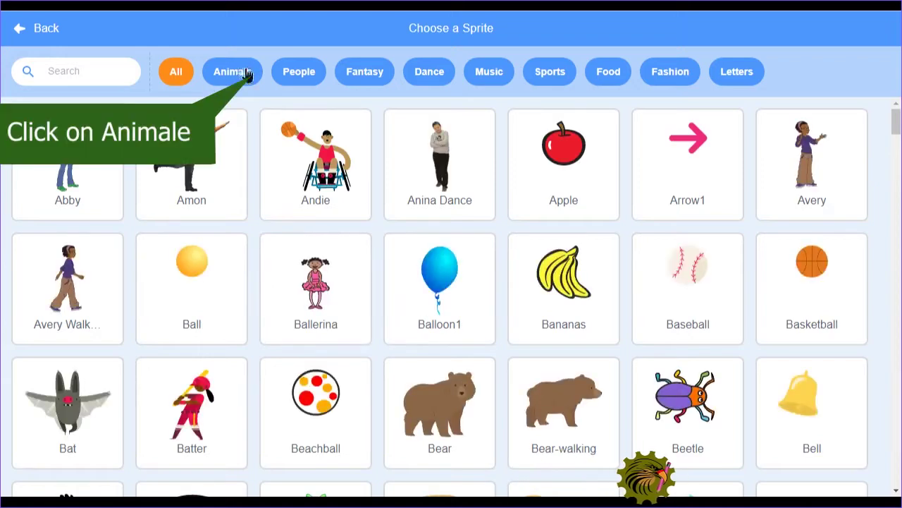
pyautogui.click(246, 74)
pyautogui.click(709, 405)
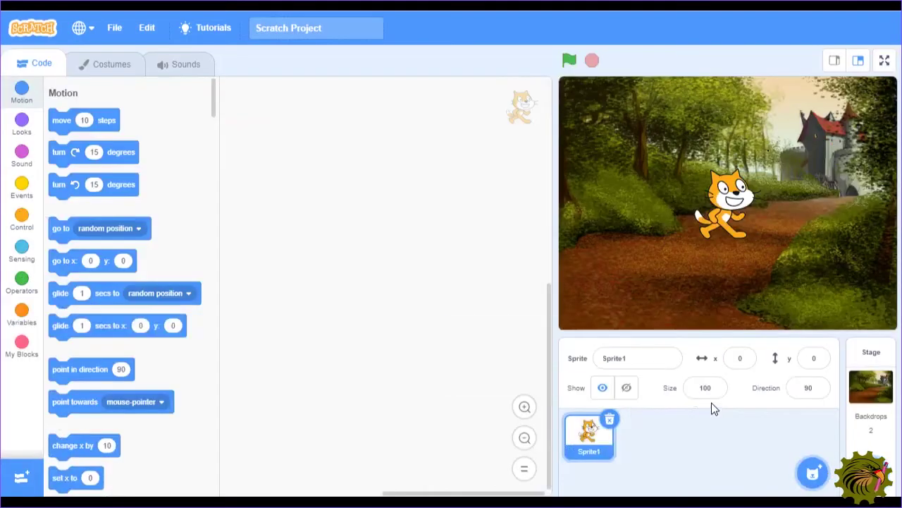
pyautogui.click(604, 429)
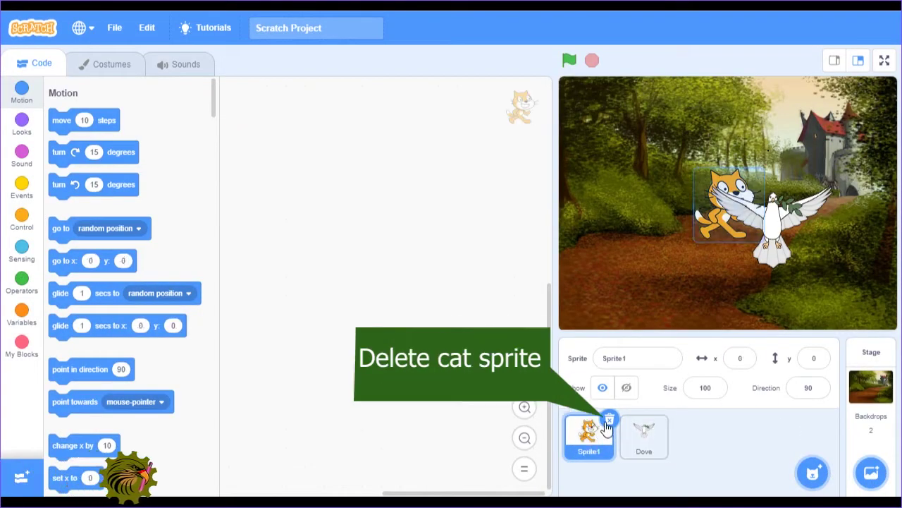
pyautogui.click(609, 421)
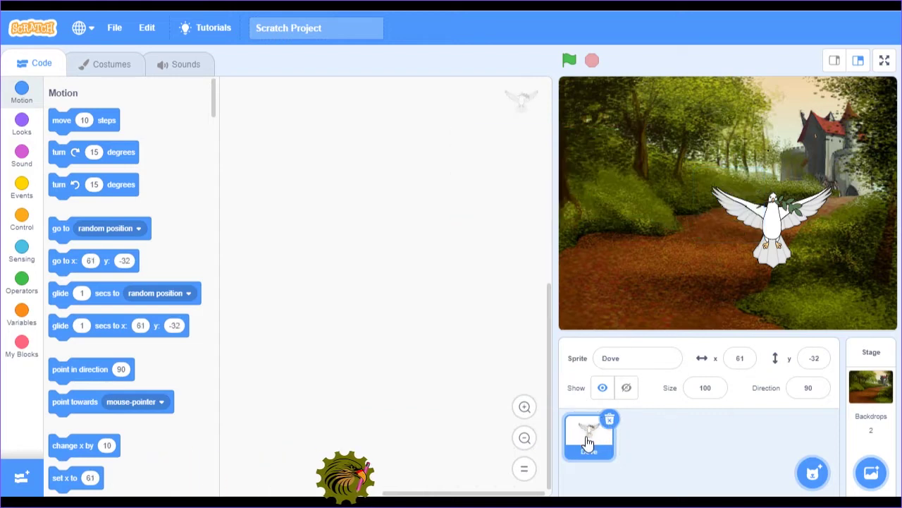
# - Duplicate the dove-a and dove-b costumes, and reorder the costumes so that dove-b is second, directly after dove-a
pyautogui.click(105, 71)
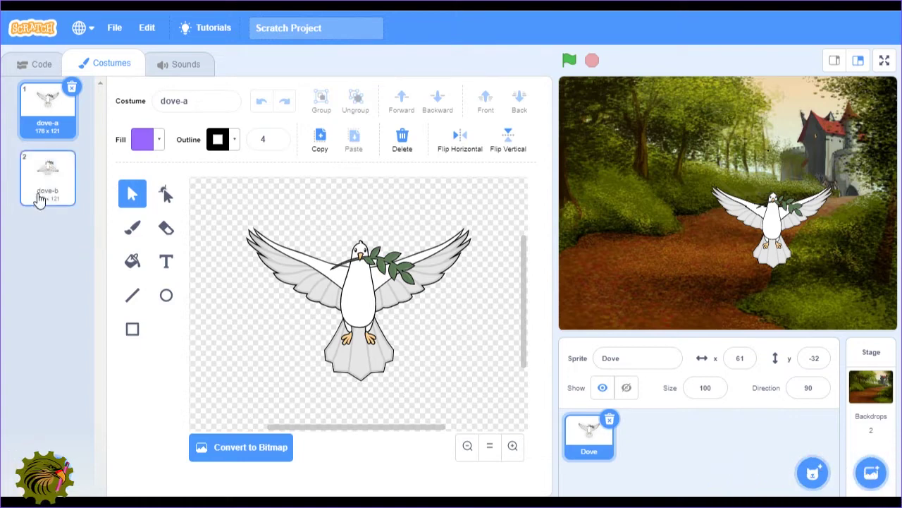
pyautogui.rightClick(41, 111)
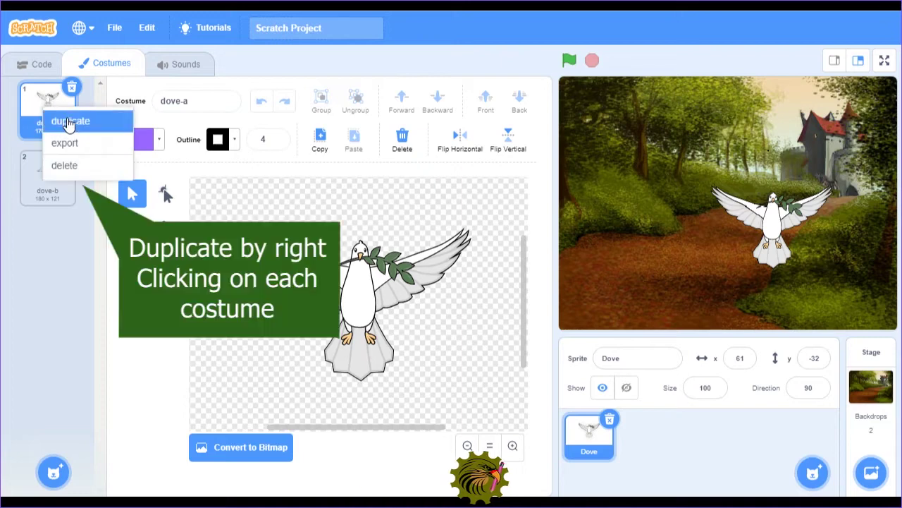
pyautogui.click(67, 124)
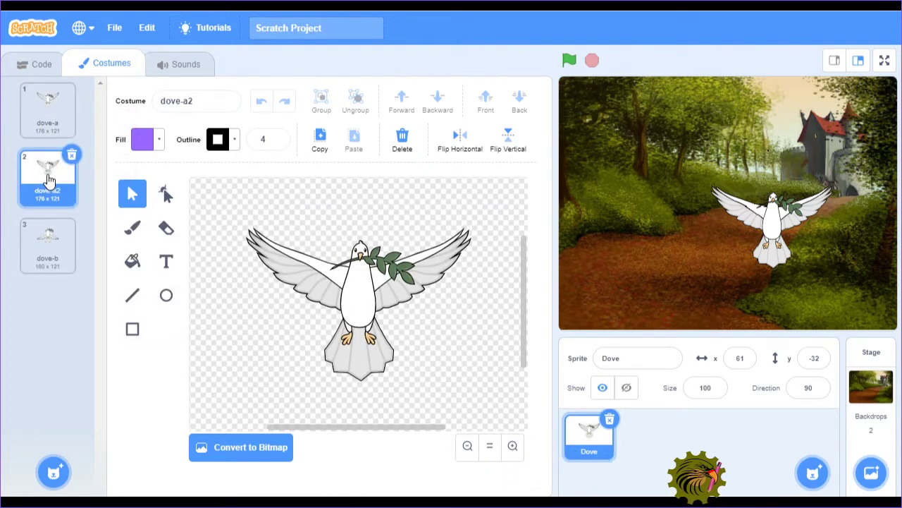
pyautogui.click(47, 239)
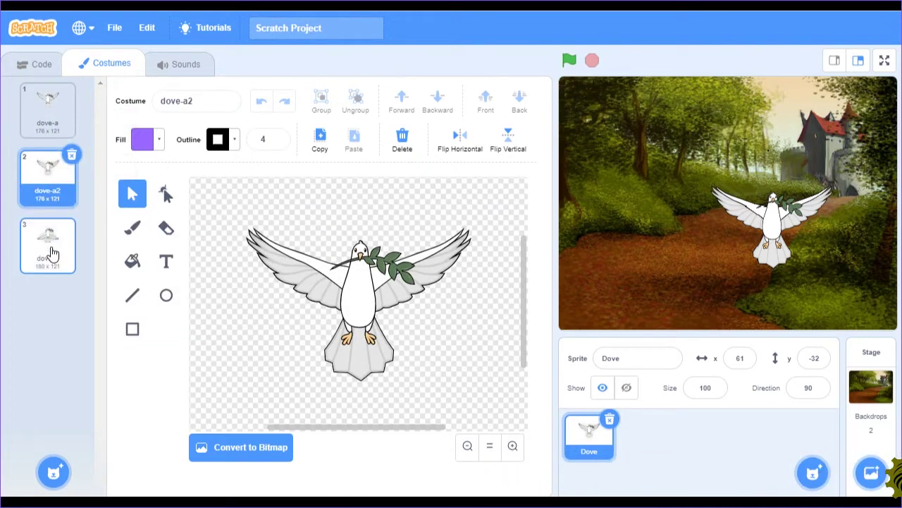
pyautogui.rightClick(52, 251)
pyautogui.click(80, 263)
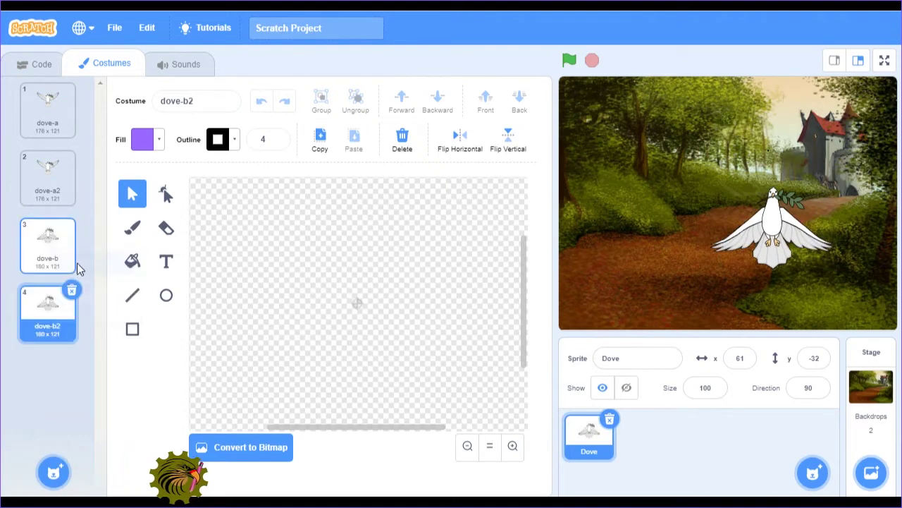
pyautogui.moveTo(45, 262); pyautogui.dragTo(35, 182)
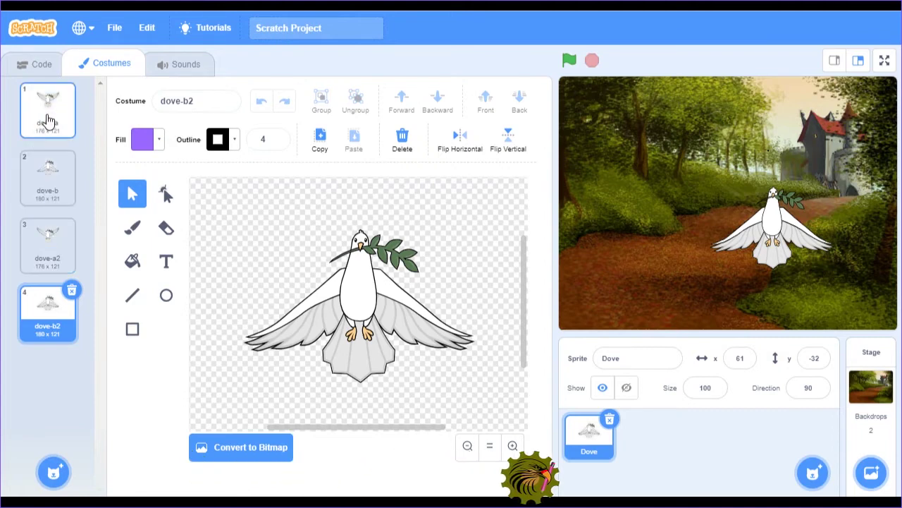
# - Select the whole drawing of the dove-a costume and shrink it to about 62 x 43
pyautogui.click(47, 118)
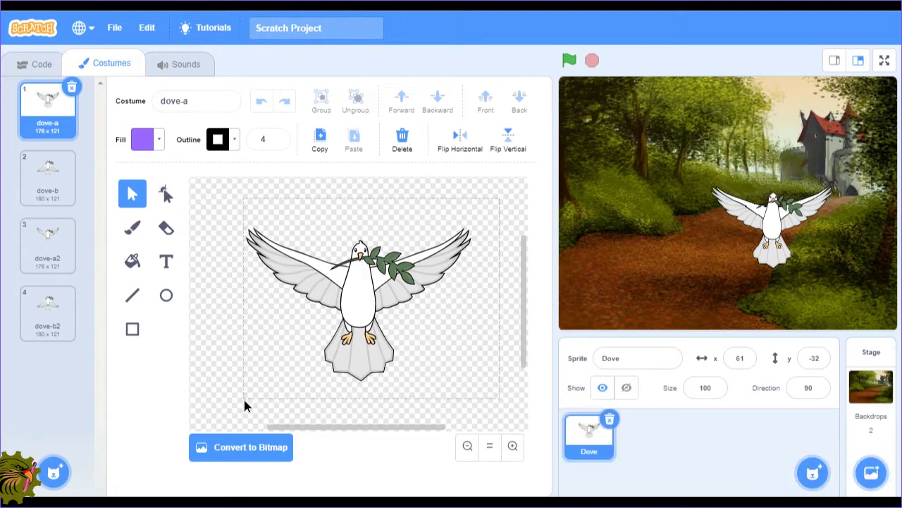
pyautogui.hotkey('ctrl', 'a')
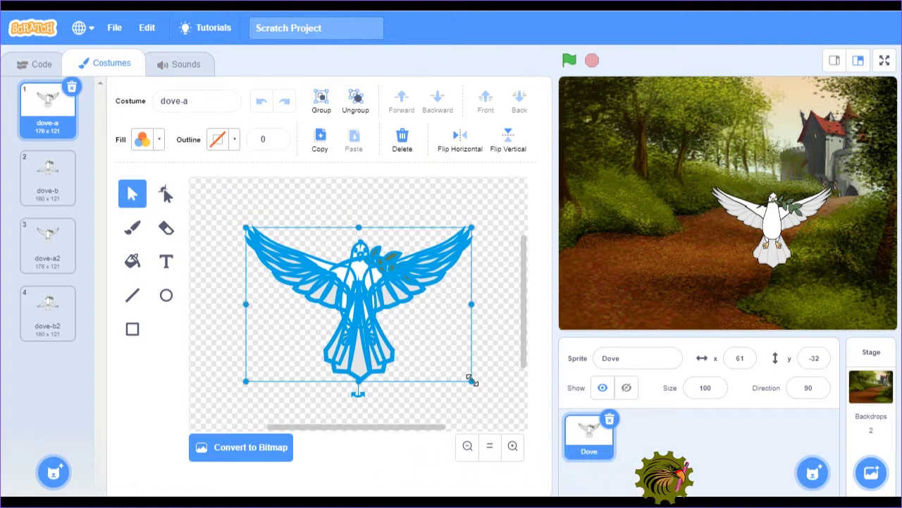
pyautogui.moveTo(471, 380); pyautogui.dragTo(397, 328)
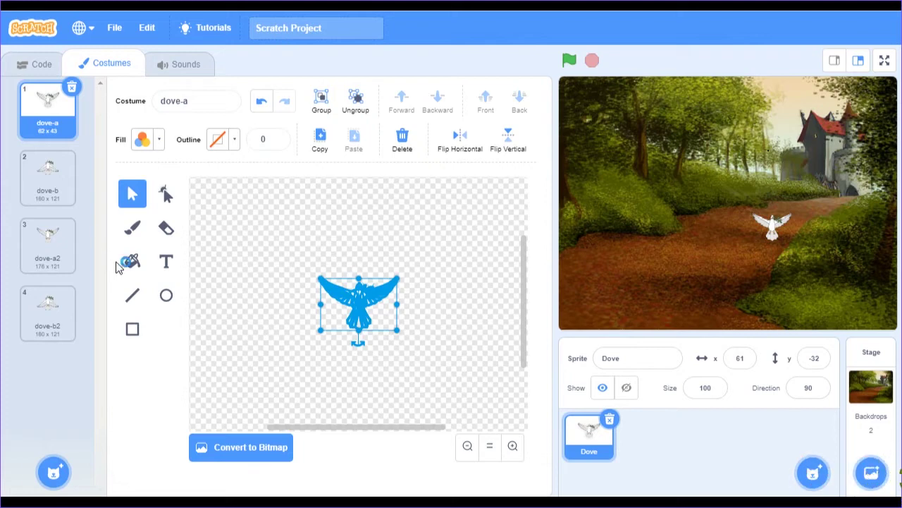
# - Select the whole drawing of the dove-b costume and shrink it to about 64 x 43
pyautogui.click(48, 183)
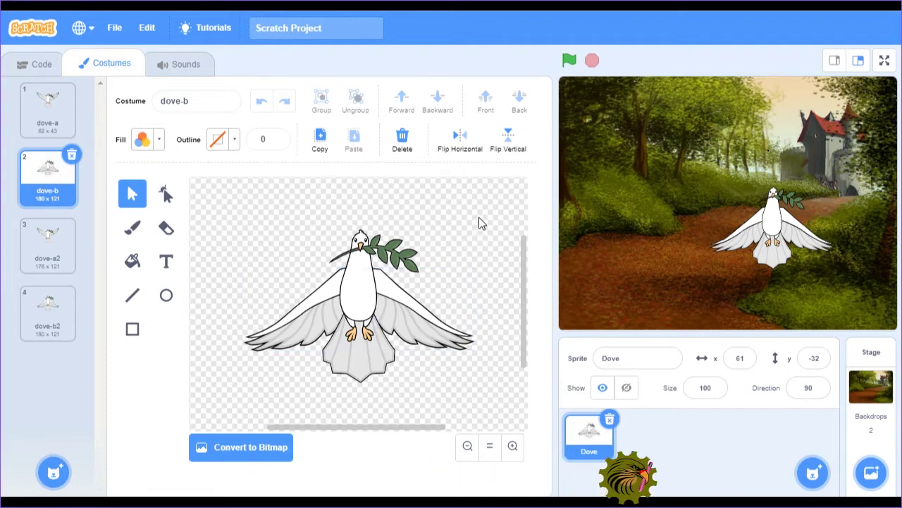
pyautogui.moveTo(479, 213); pyautogui.dragTo(239, 404)
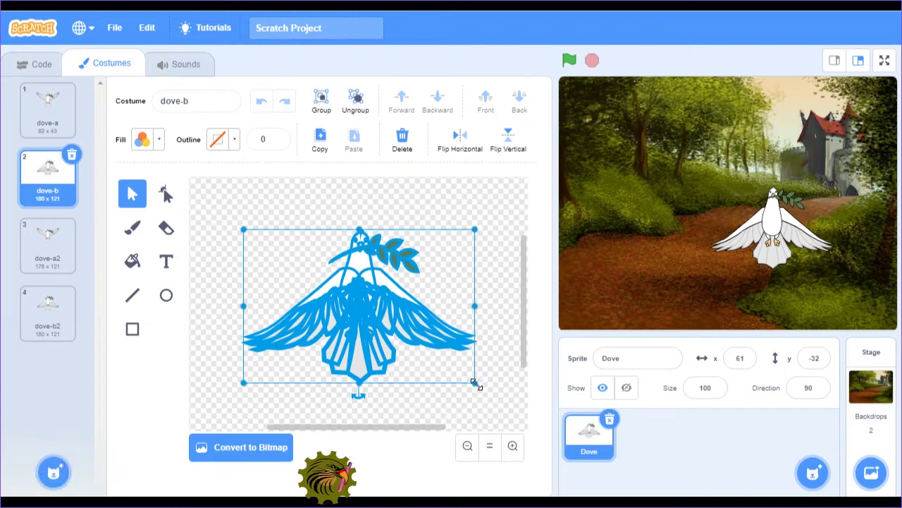
pyautogui.moveTo(475, 383); pyautogui.dragTo(416, 331)
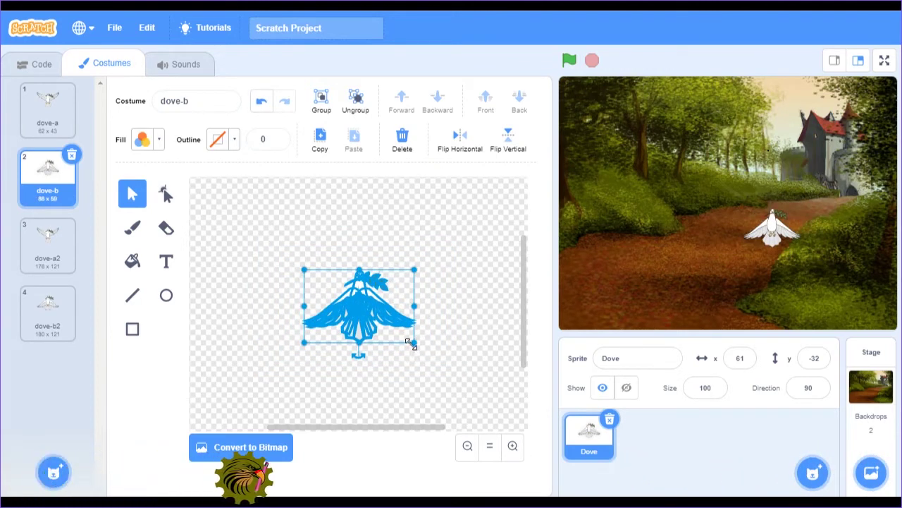
pyautogui.moveTo(414, 342); pyautogui.dragTo(398, 332)
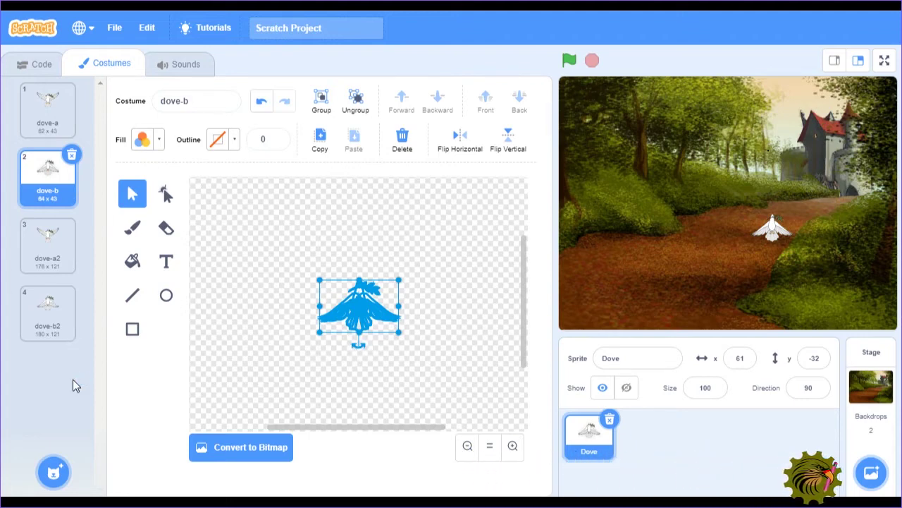
# - Duplicate the dove-a2 and dove-b2 costumes, and move dove-b2 to fourth place, directly after dove-a2
pyautogui.click(44, 254)
pyautogui.rightClick(48, 256)
pyautogui.click(72, 273)
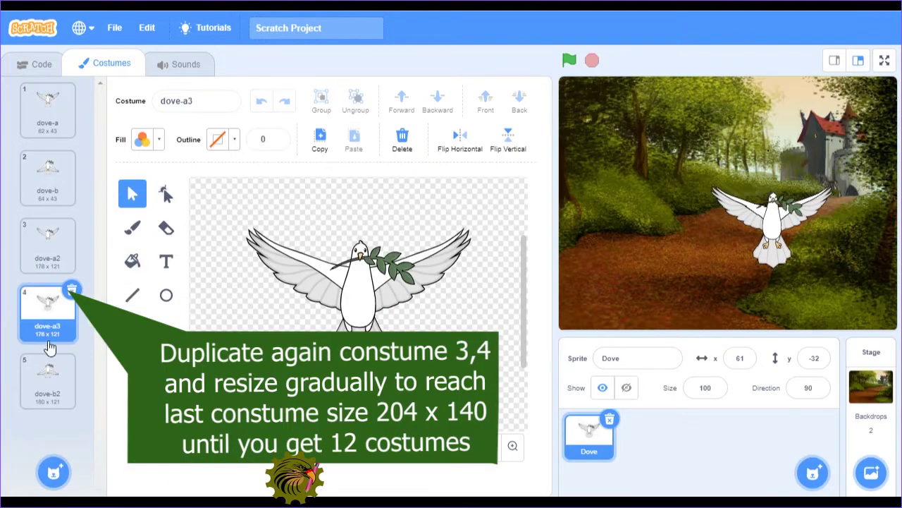
pyautogui.rightClick(49, 379)
pyautogui.click(70, 392)
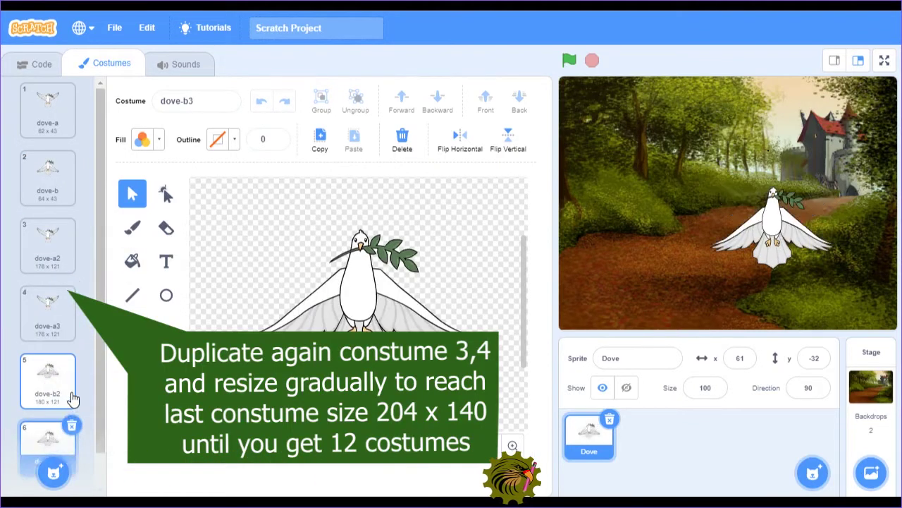
pyautogui.moveTo(48, 397); pyautogui.dragTo(48, 313)
# - Shrink the dove-a2 costume to about 92 x 64 and the dove-b2 costume to about 95 x 64
pyautogui.click(52, 259)
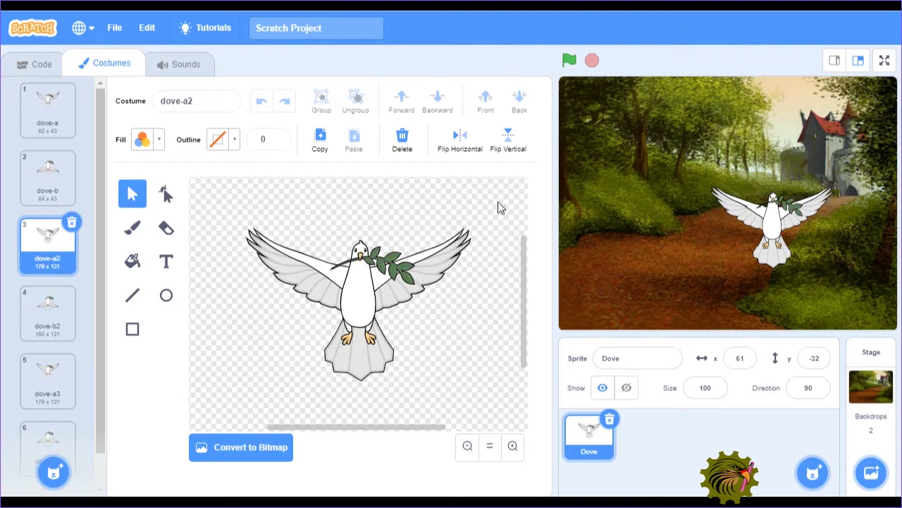
pyautogui.moveTo(497, 206); pyautogui.dragTo(232, 426)
pyautogui.moveTo(470, 379)
pyautogui.mouseDown()
pyautogui.moveTo(412, 333)
pyautogui.moveTo(416, 344)
pyautogui.mouseUp()
pyautogui.click(40, 317)
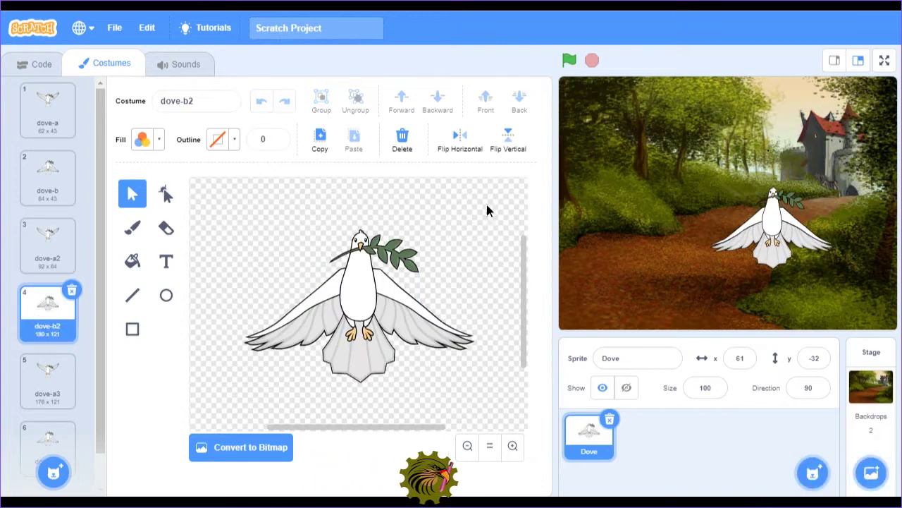
pyautogui.moveTo(238, 410); pyautogui.dragTo(419, 345)
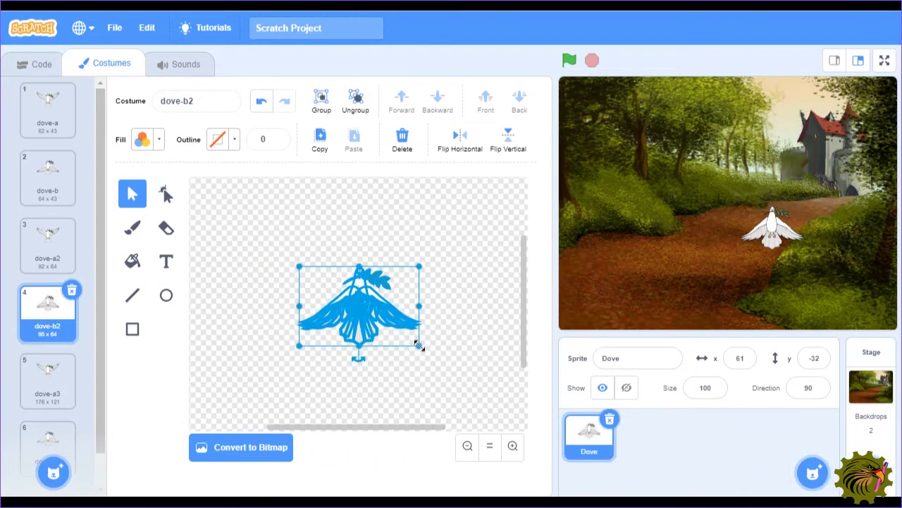
# - Duplicate the dove-a3 and dove-b3 costumes, and move dove-b3 to sixth place, directly after dove-a3
pyautogui.rightClick(49, 355)
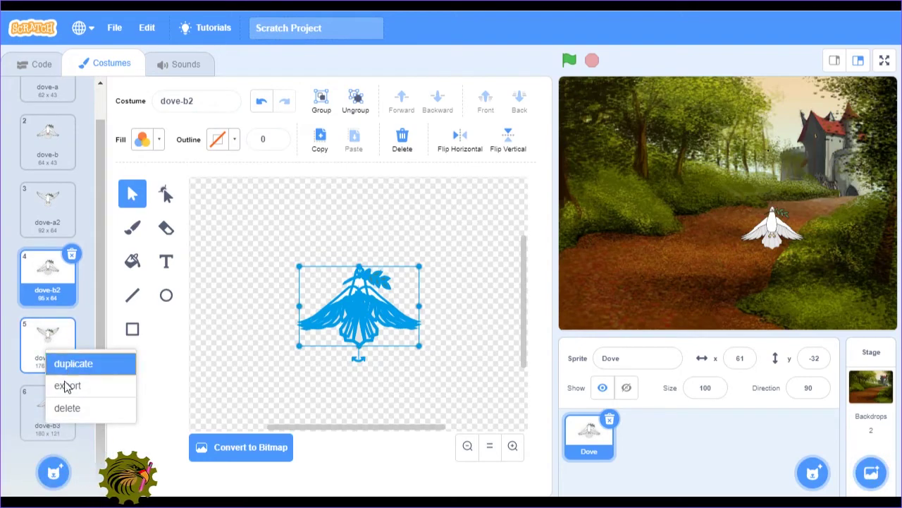
pyautogui.click(60, 364)
pyautogui.click(53, 421)
pyautogui.moveTo(76, 425); pyautogui.dragTo(40, 358)
# - Shrink the dove-a3 costume to about 122 x 84 and the dove-b3 costume to about 125 x 84
pyautogui.click(47, 275)
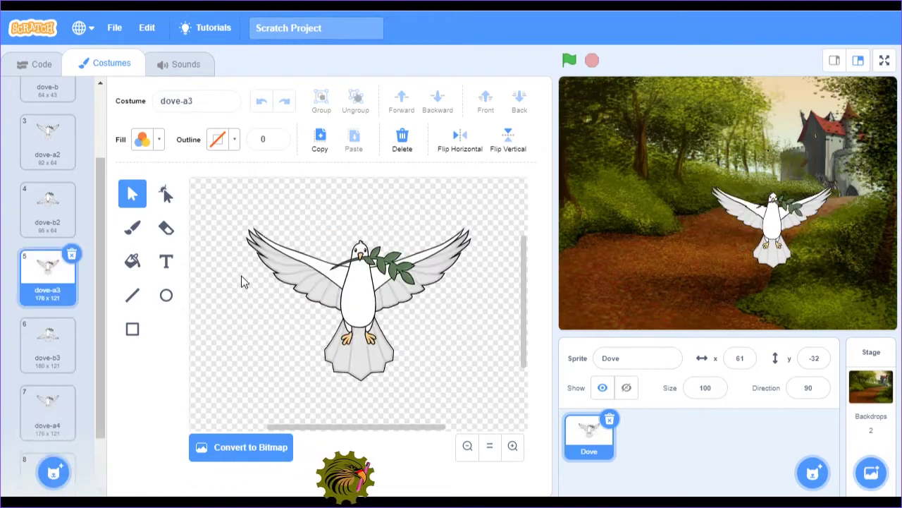
pyautogui.moveTo(393, 412); pyautogui.dragTo(399, 409)
pyautogui.click(494, 233)
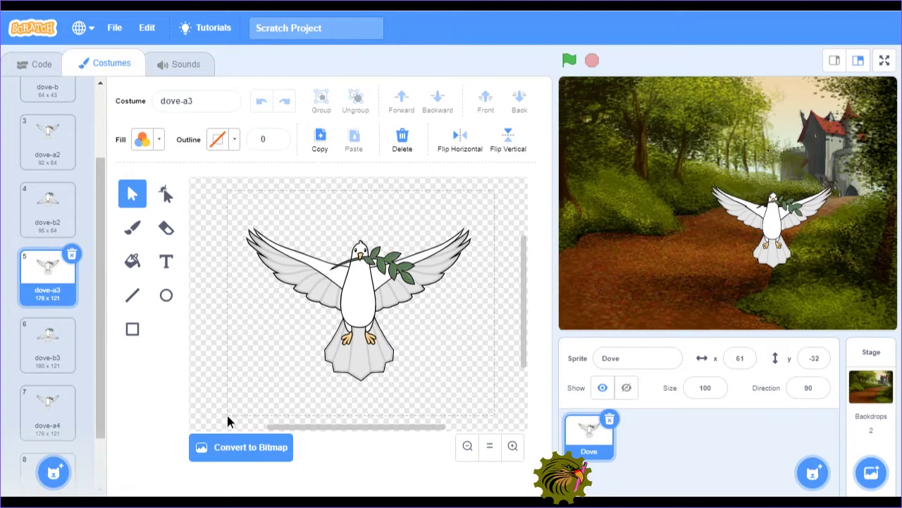
pyautogui.click(367, 352)
pyautogui.moveTo(471, 381); pyautogui.dragTo(437, 353)
pyautogui.click(48, 344)
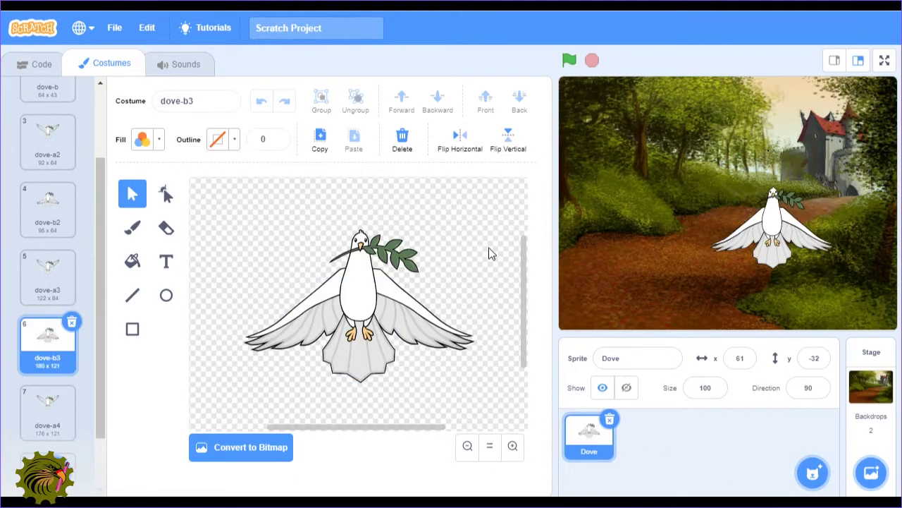
pyautogui.moveTo(275, 409); pyautogui.dragTo(440, 360)
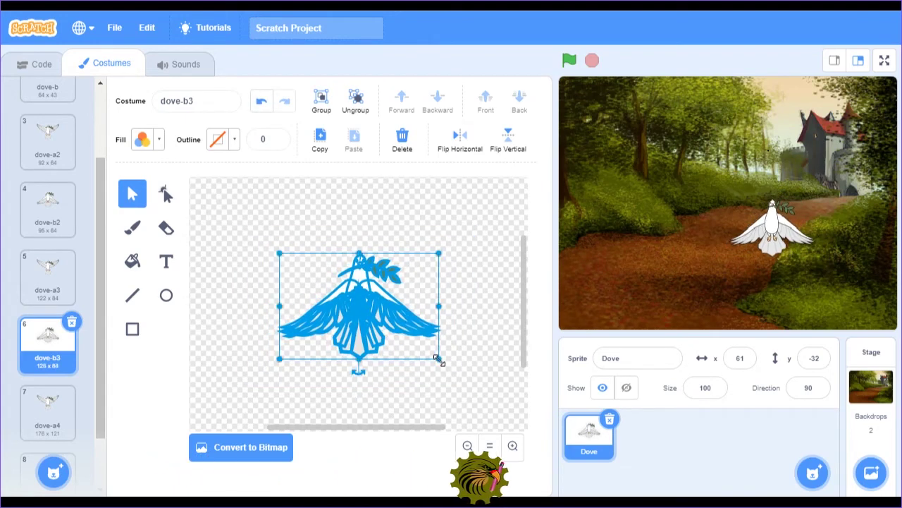
# - Duplicate the dove-a4 and dove-b4 costumes, and move dove-b4 to eighth place, directly after dove-a4
pyautogui.scroll(-1, 96, 363)
pyautogui.click(47, 344)
pyautogui.click(74, 415)
pyautogui.scroll(-1, 74, 415)
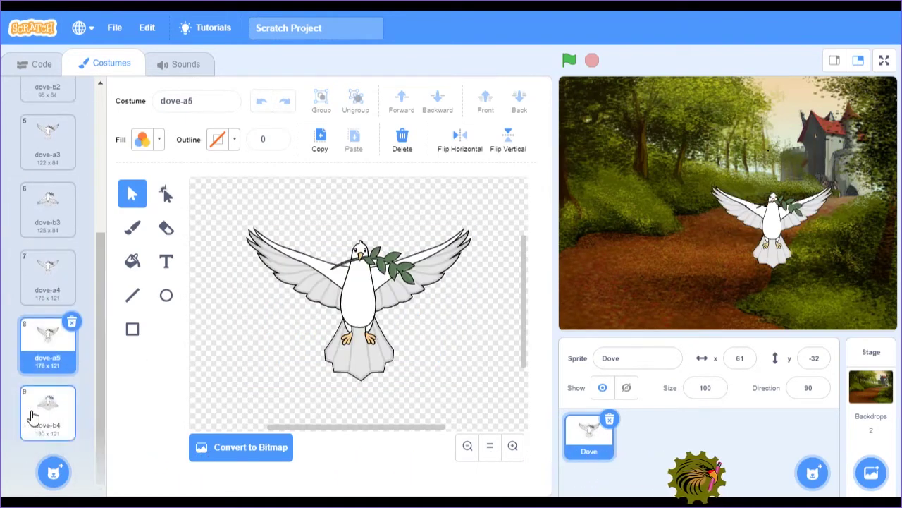
pyautogui.click(45, 413)
pyautogui.rightClick(44, 415)
pyautogui.click(76, 428)
pyautogui.scroll(-1, 89, 417)
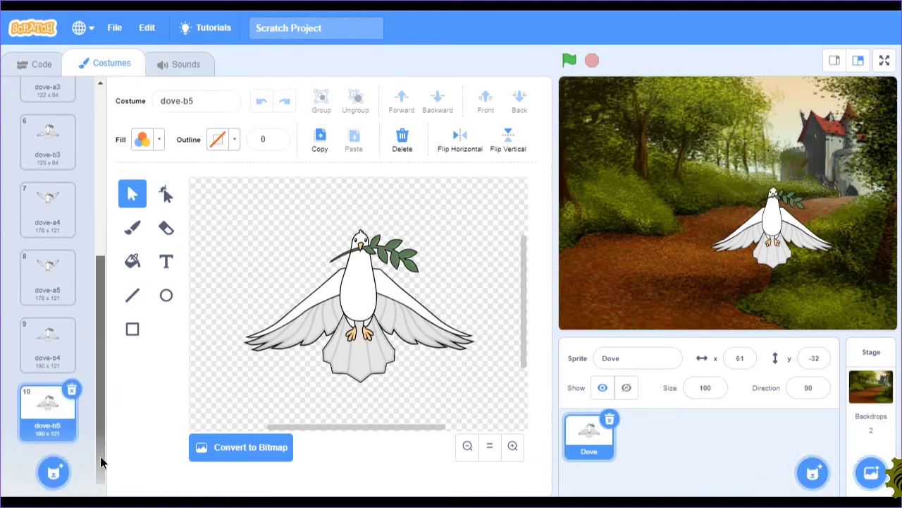
pyautogui.moveTo(47, 349); pyautogui.dragTo(49, 282)
# - Shrink the dove-a4 costume to about 150 x 103 and the dove-b4 costume to about 151 x 101
pyautogui.click(48, 212)
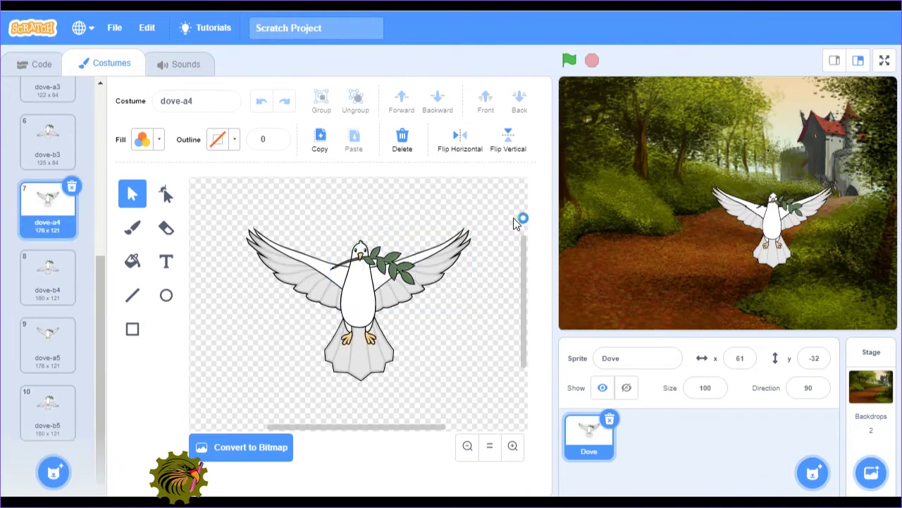
pyautogui.moveTo(508, 203); pyautogui.dragTo(216, 393)
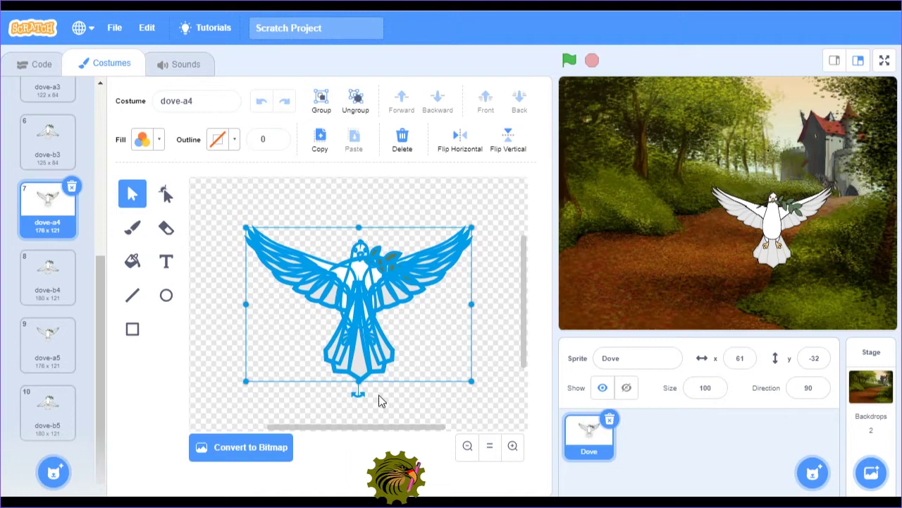
pyautogui.moveTo(471, 381); pyautogui.dragTo(453, 370)
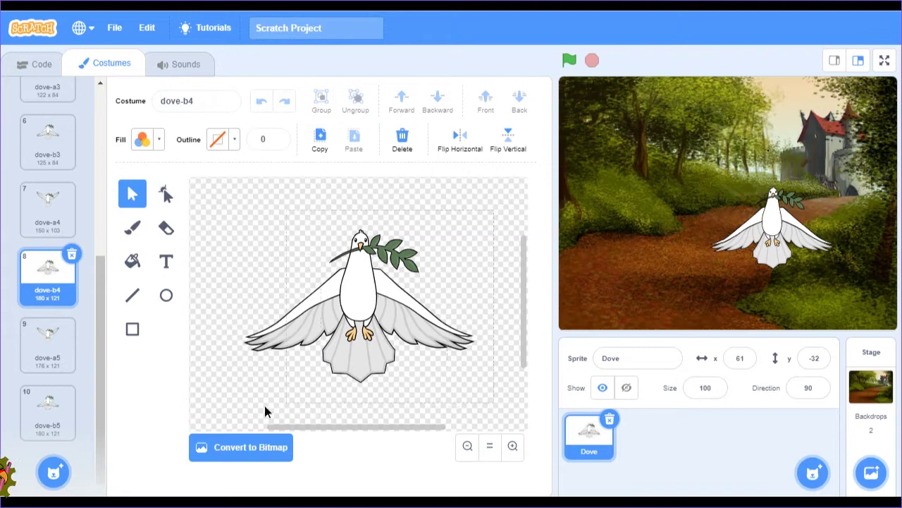
pyautogui.click(367, 352)
pyautogui.moveTo(472, 383); pyautogui.dragTo(456, 368)
# - Duplicate the dove-a5 and dove-b5 costumes, and move dove-b5 to tenth place, directly after dove-a5
pyautogui.click(51, 342)
pyautogui.rightClick(56, 346)
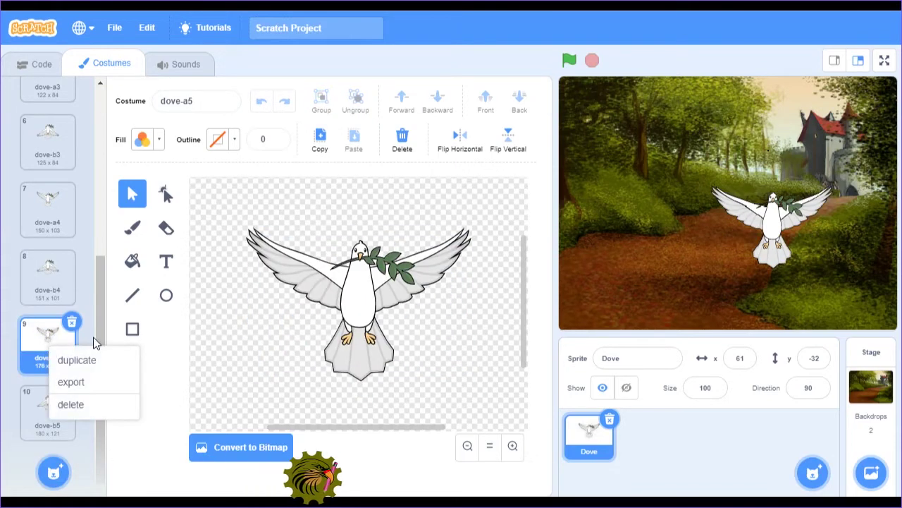
pyautogui.click(74, 358)
pyautogui.scroll(-2, 71, 407)
pyautogui.click(63, 415)
pyautogui.rightClick(62, 416)
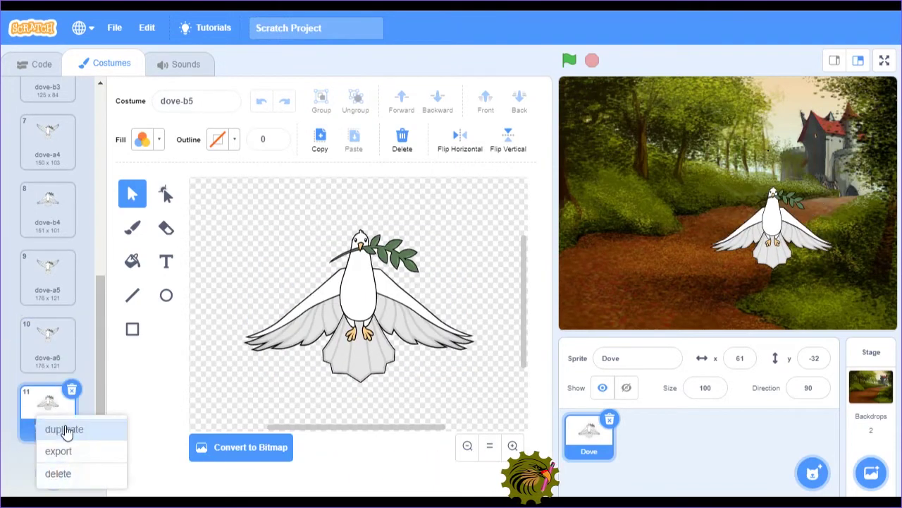
pyautogui.click(64, 427)
pyautogui.moveTo(65, 294); pyautogui.dragTo(48, 334)
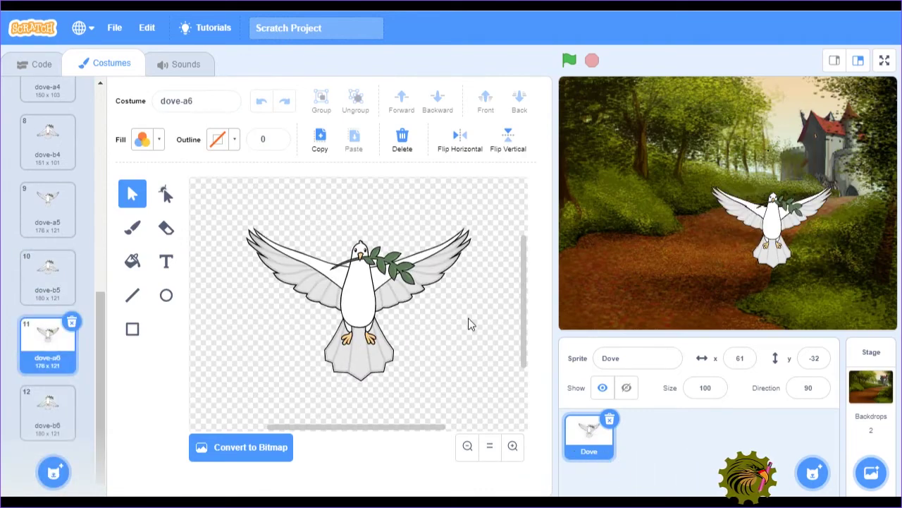
# - Enlarge the dove-a6 costume to about 223 x 153 and the dove-b6 costume to about 226 x 151
pyautogui.hotkey('ctrl', 'a')
pyautogui.moveTo(473, 381); pyautogui.dragTo(503, 403)
pyautogui.click(55, 421)
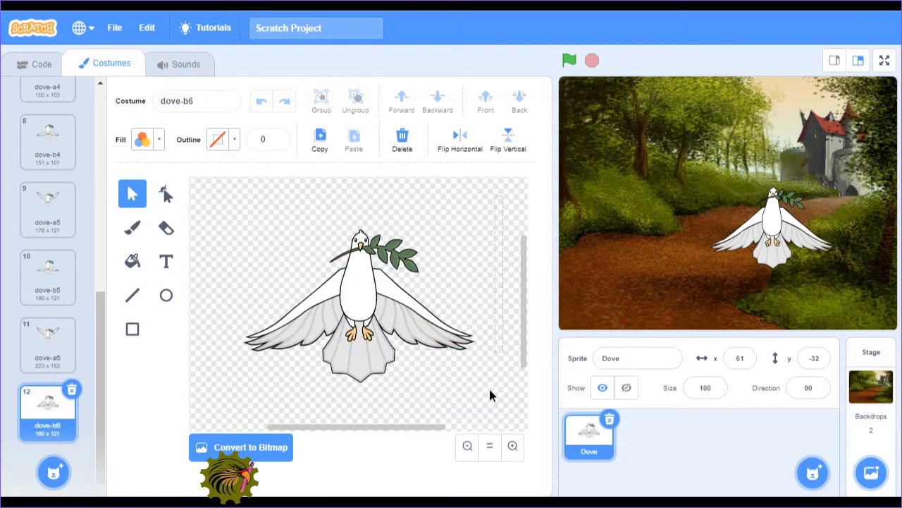
pyautogui.hotkey('ctrl', 'a')
pyautogui.moveTo(475, 383); pyautogui.dragTo(498, 402)
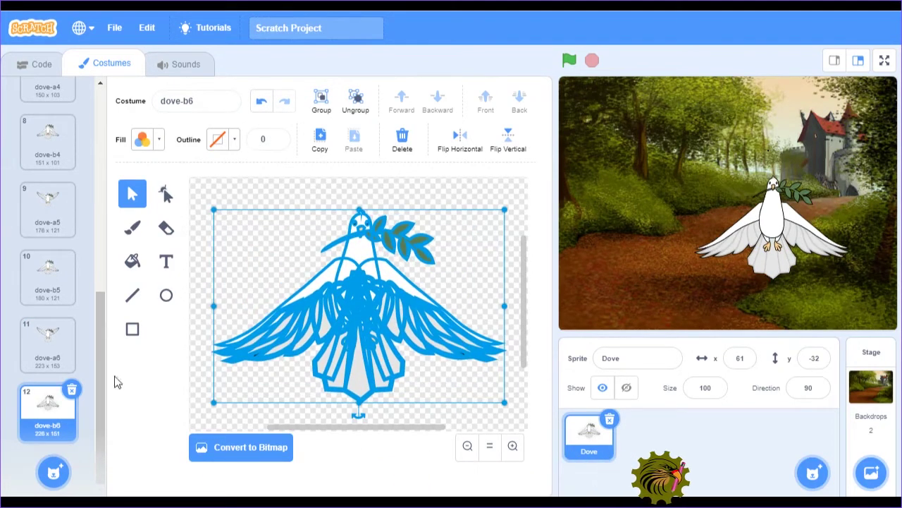
# - Delete the tail feathers from the dove in the dove-b6 costume
pyautogui.click(268, 393)
pyautogui.click(345, 383)
pyautogui.click(345, 383)
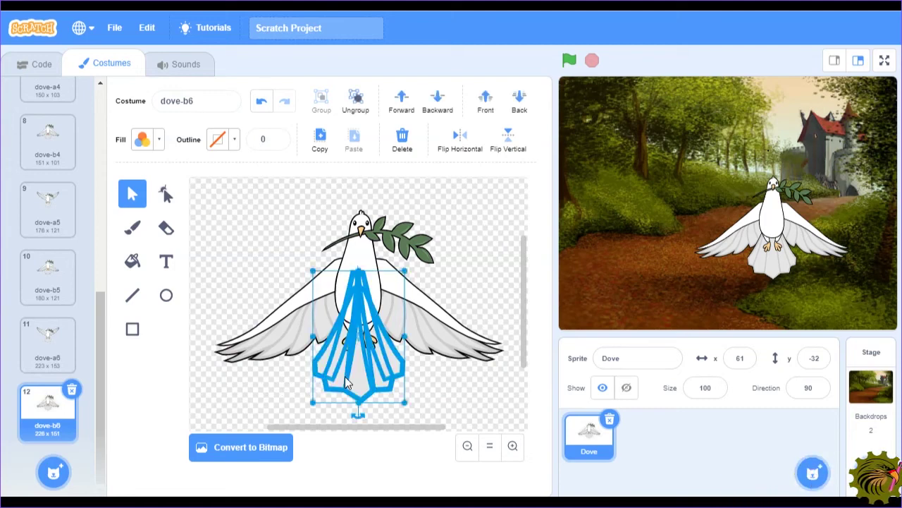
pyautogui.press('Delete')
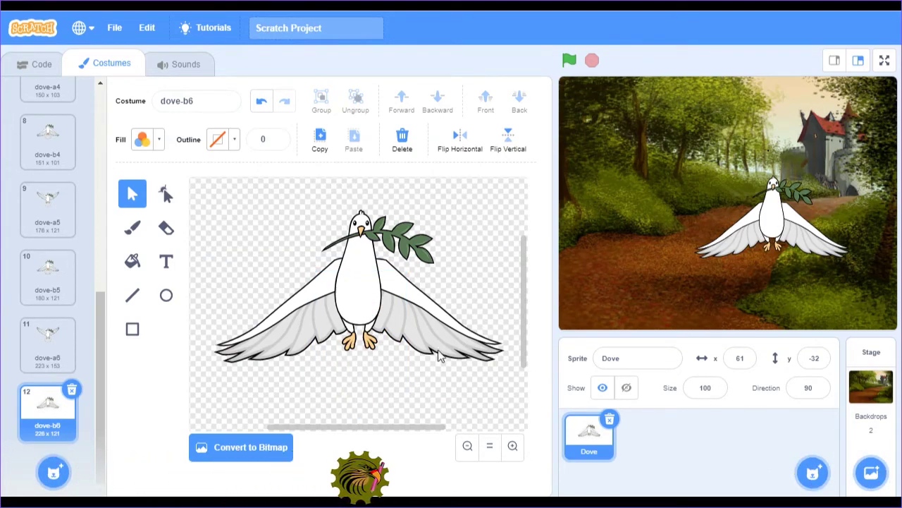
# - Shrink the right wing of dove-b6 to about half size, rotate it downward, and fit it against the dove's body
pyautogui.click(429, 319)
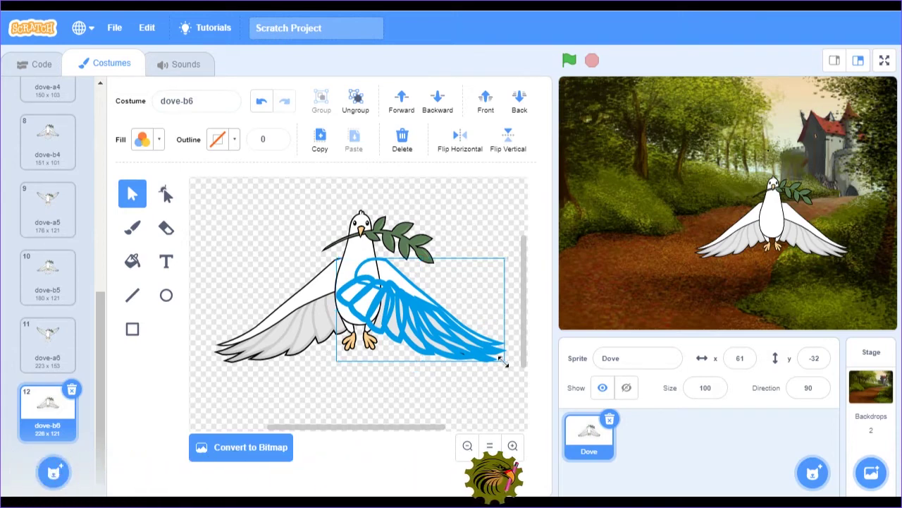
pyautogui.moveTo(503, 362); pyautogui.dragTo(434, 340)
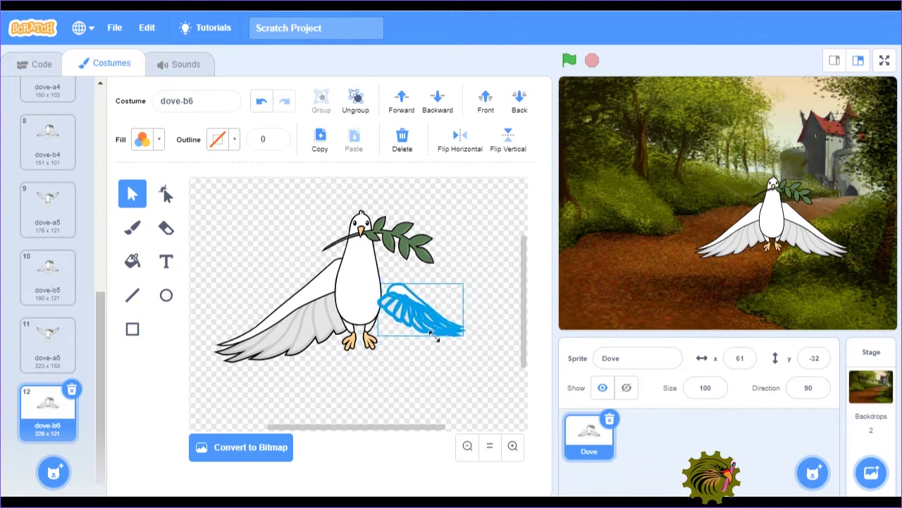
pyautogui.moveTo(428, 326); pyautogui.dragTo(404, 300)
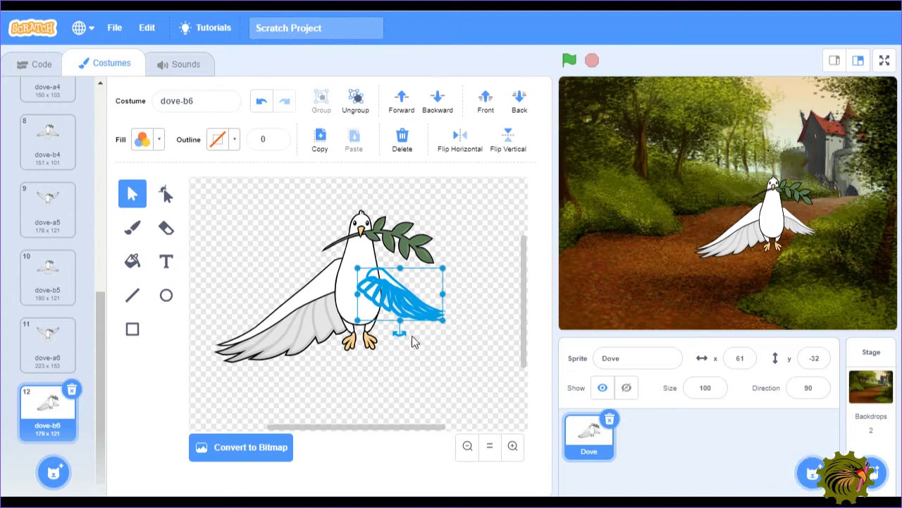
pyautogui.moveTo(441, 323); pyautogui.dragTo(432, 332)
pyautogui.press('Escape')
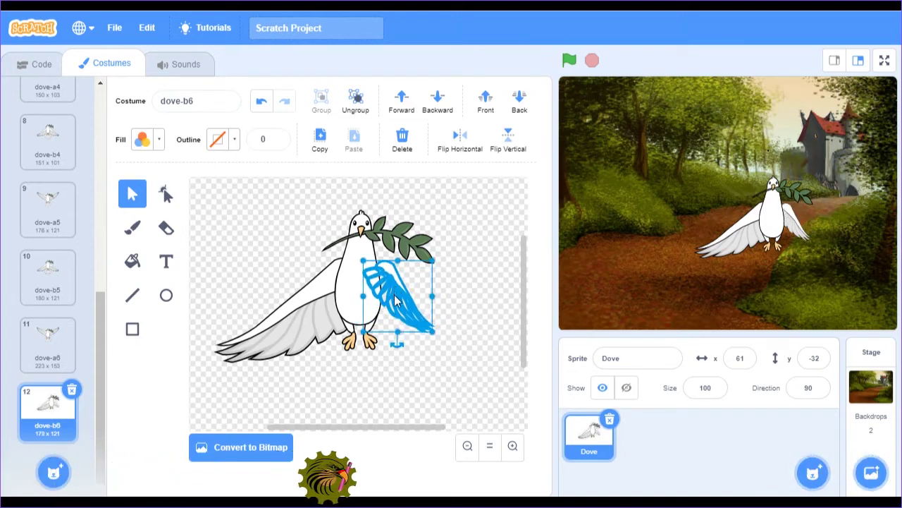
pyautogui.moveTo(399, 287); pyautogui.dragTo(389, 291)
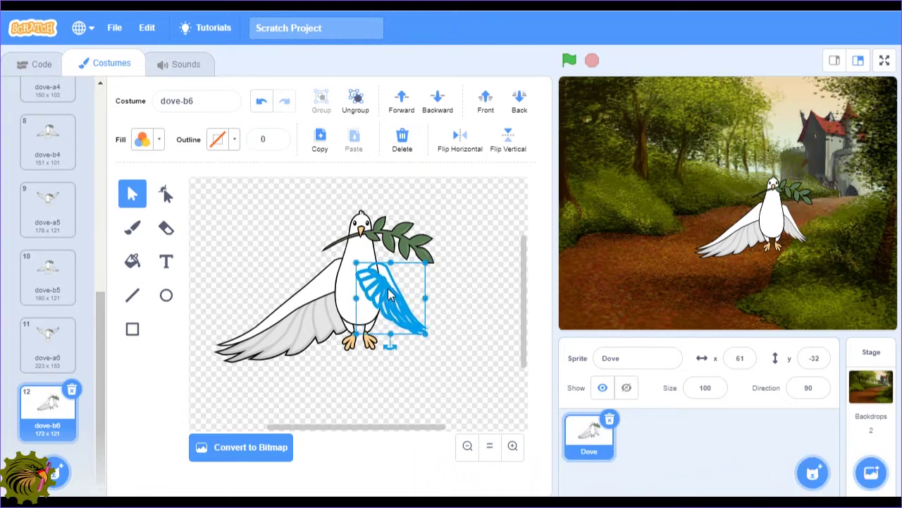
pyautogui.moveTo(391, 296); pyautogui.dragTo(387, 302)
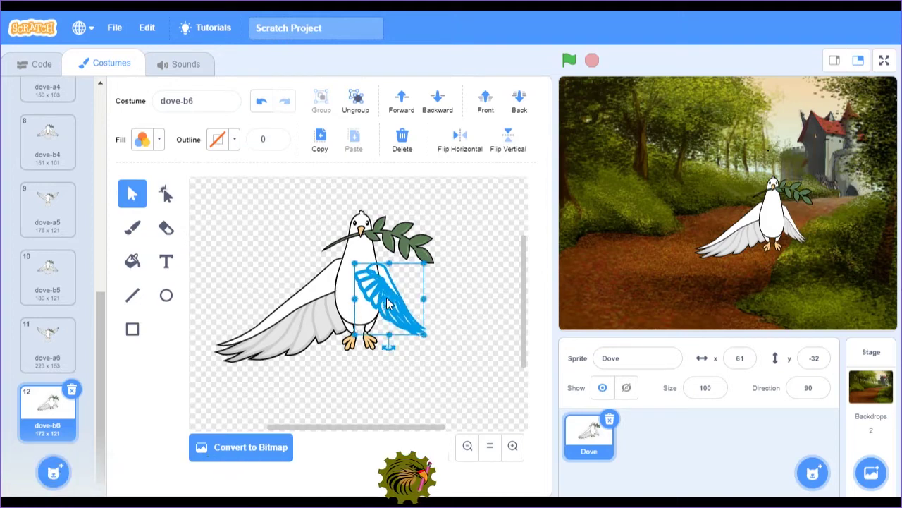
# - Replace the large left wing of dove-b6 with a horizontally flipped copy of the small right wing
pyautogui.click(283, 314)
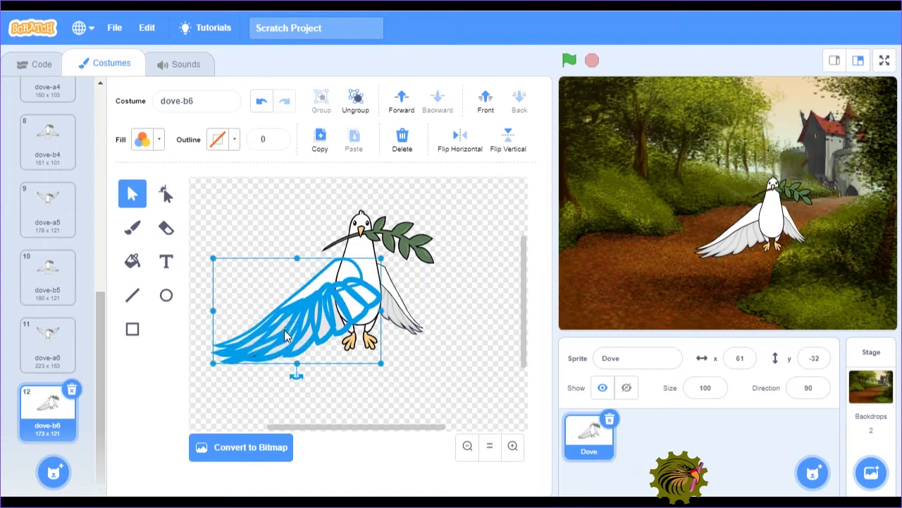
pyautogui.press('Delete')
pyautogui.click(395, 307)
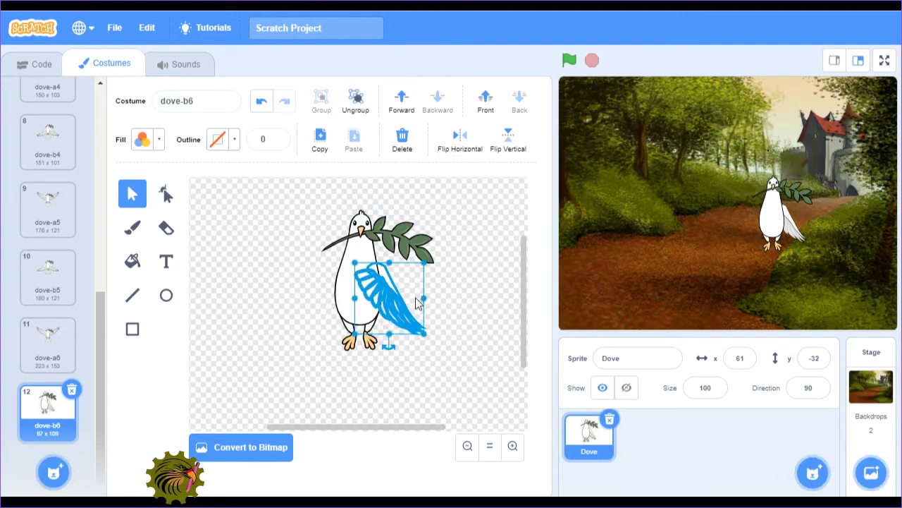
pyautogui.moveTo(391, 310); pyautogui.dragTo(342, 303)
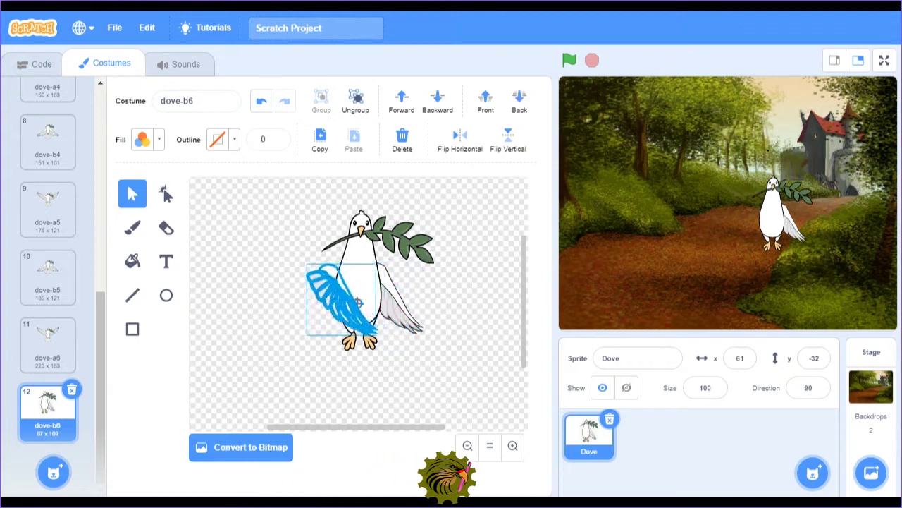
pyautogui.click(458, 141)
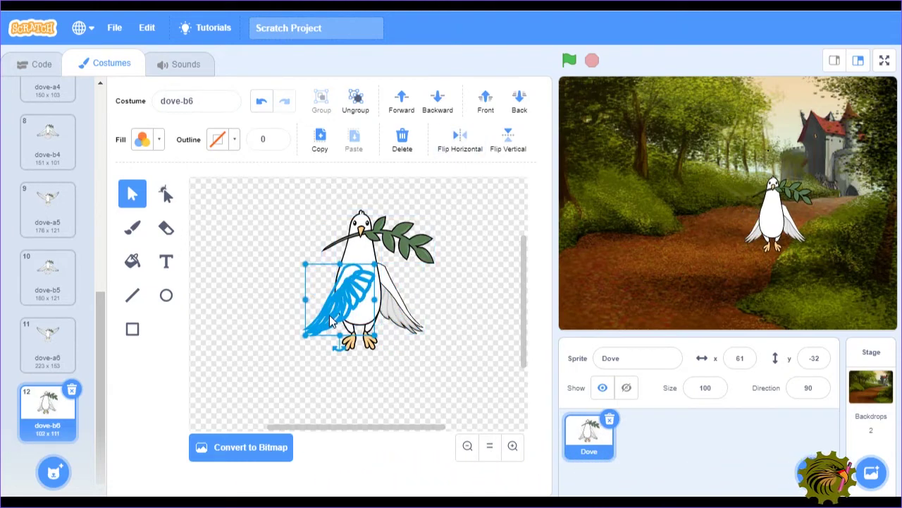
# - Shift the flipped wing outward so it attaches to the left side of the dove's body, mirroring the right wing
pyautogui.press('Left')
pyautogui.press('Left')
pyautogui.press('Left')
pyautogui.press('Left')
pyautogui.press('Left')
pyautogui.press('Left')
pyautogui.press('Left')
pyautogui.press('Left')
pyautogui.press('Left')
pyautogui.press('Left')
pyautogui.press('Left')
pyautogui.press('Left')
pyautogui.press('Left')
pyautogui.press('Left')
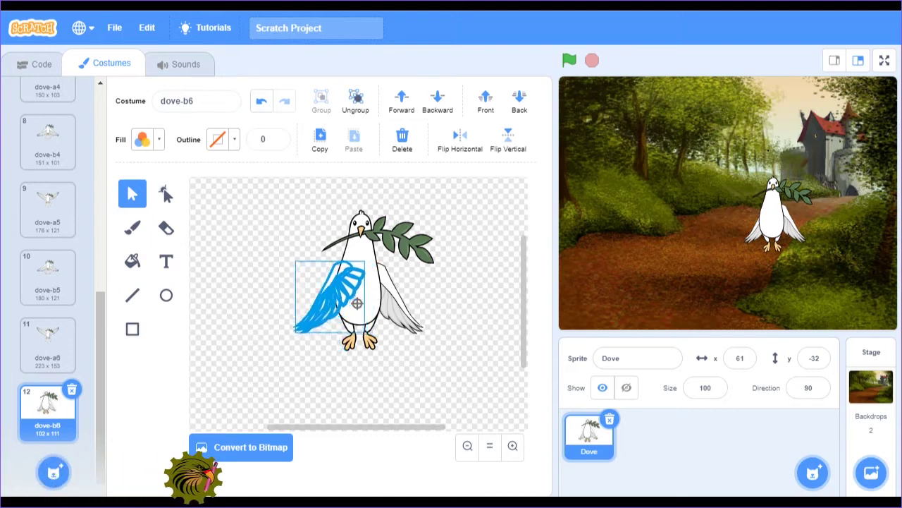
pyautogui.press('Left')
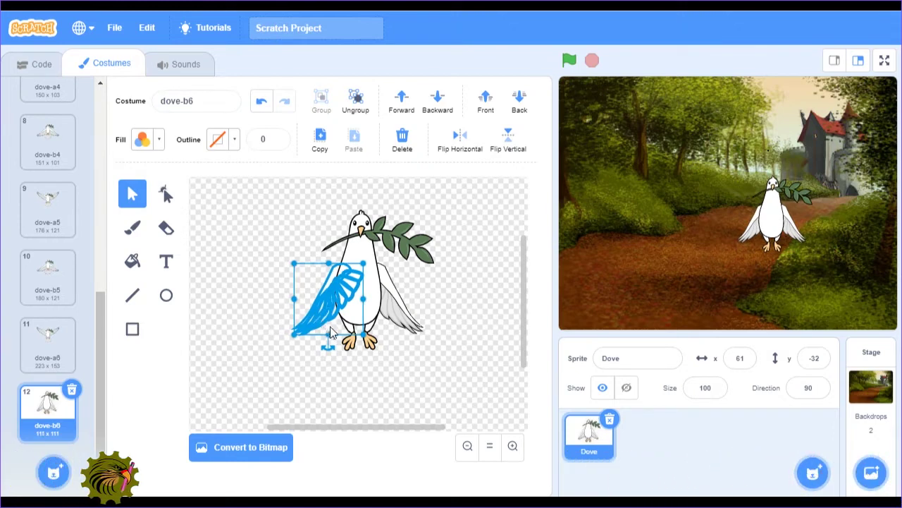
pyautogui.click(462, 372)
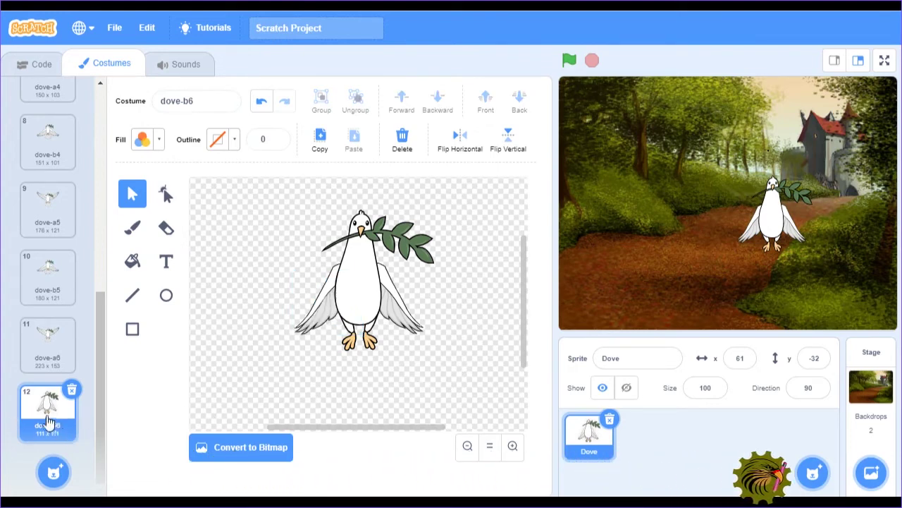
# - Compare the dove-a6 and dove-b6 costumes, and enlarge dove-b6 to about 131 x 132
pyautogui.click(44, 349)
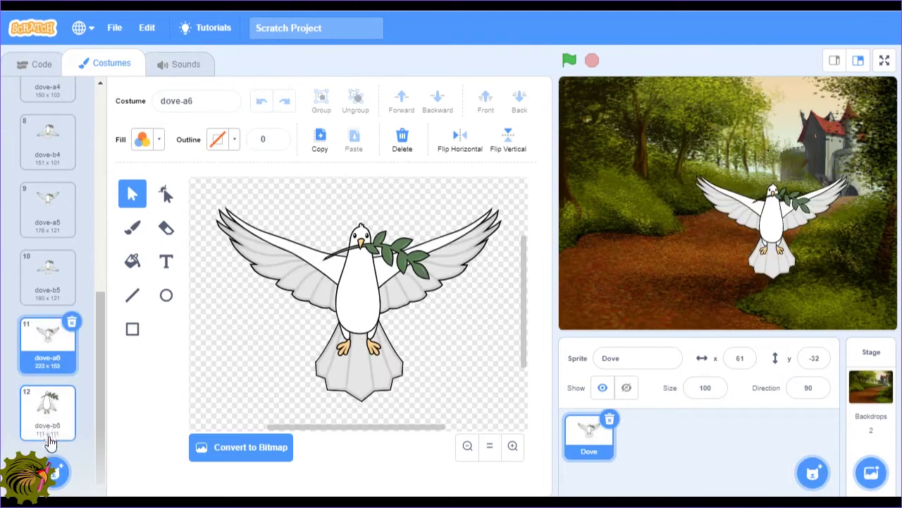
pyautogui.click(48, 412)
pyautogui.click(45, 342)
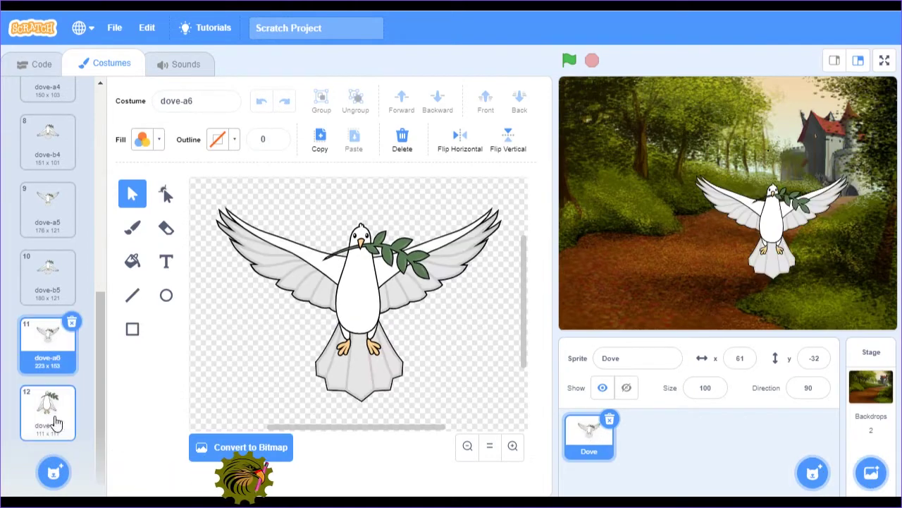
pyautogui.click(52, 423)
pyautogui.click(43, 363)
pyautogui.click(48, 395)
pyautogui.click(47, 349)
pyautogui.click(48, 407)
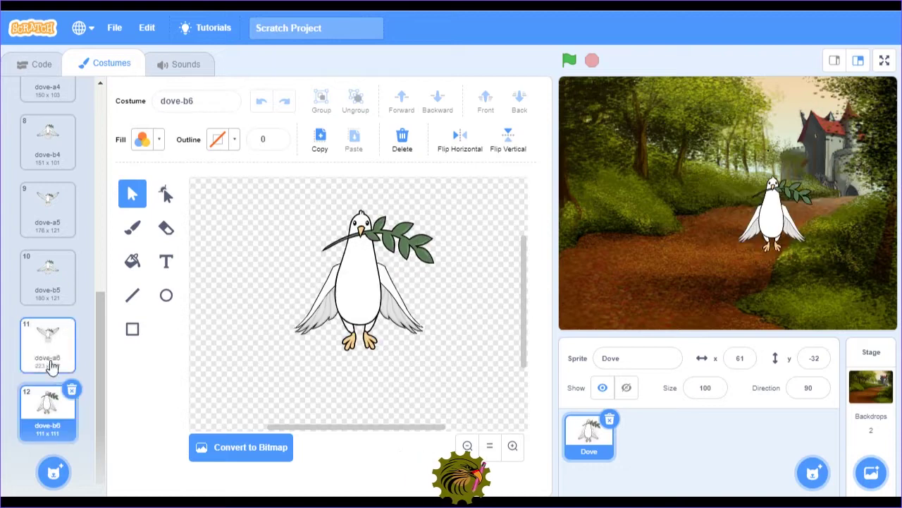
pyautogui.click(46, 345)
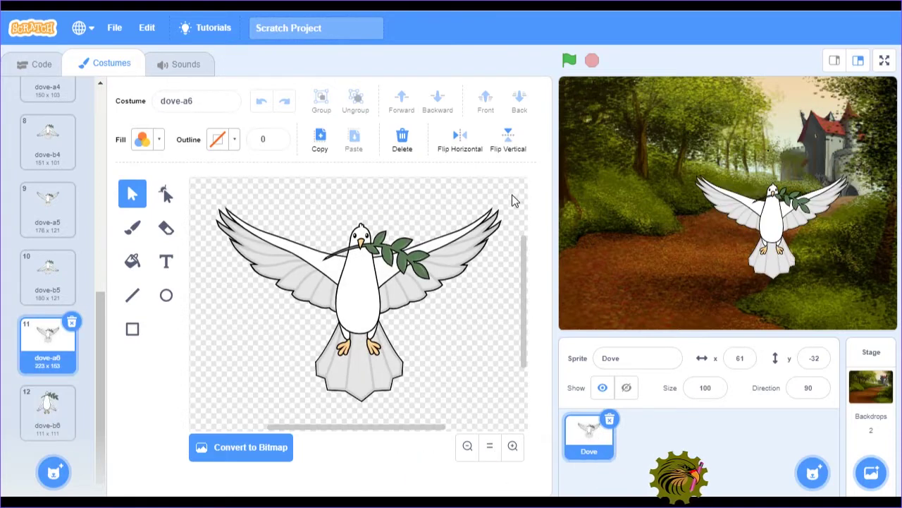
pyautogui.moveTo(468, 373); pyautogui.dragTo(448, 364)
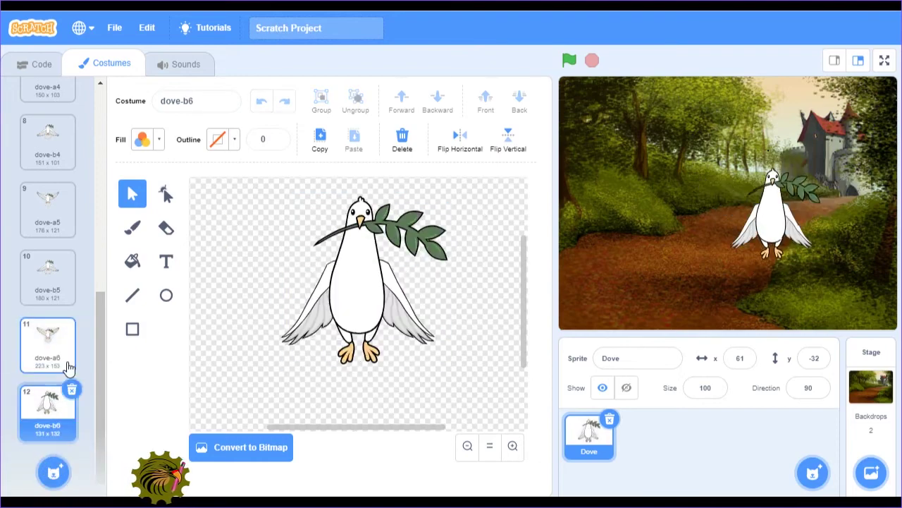
# - Duplicate the dove-a and dove-b costumes, and move dove-b to second place, directly after dove-a
pyautogui.moveTo(105, 361); pyautogui.dragTo(105, 131)
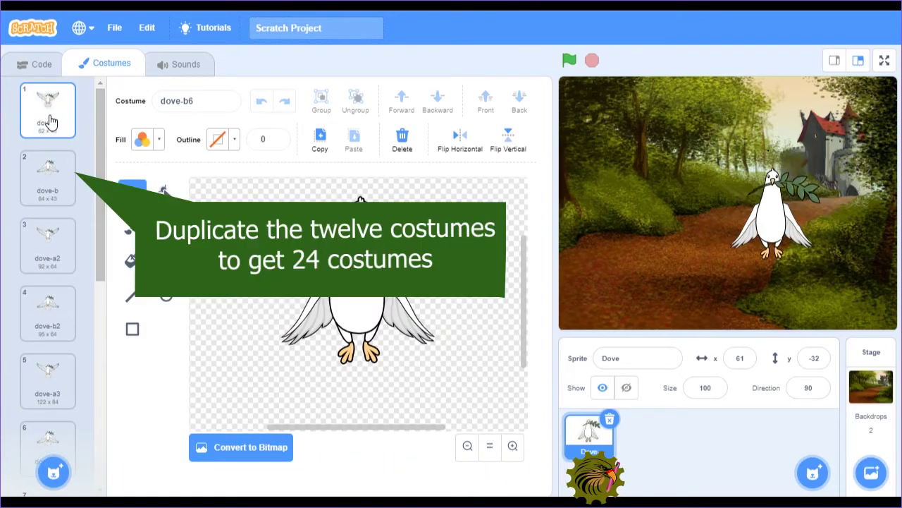
pyautogui.click(51, 122)
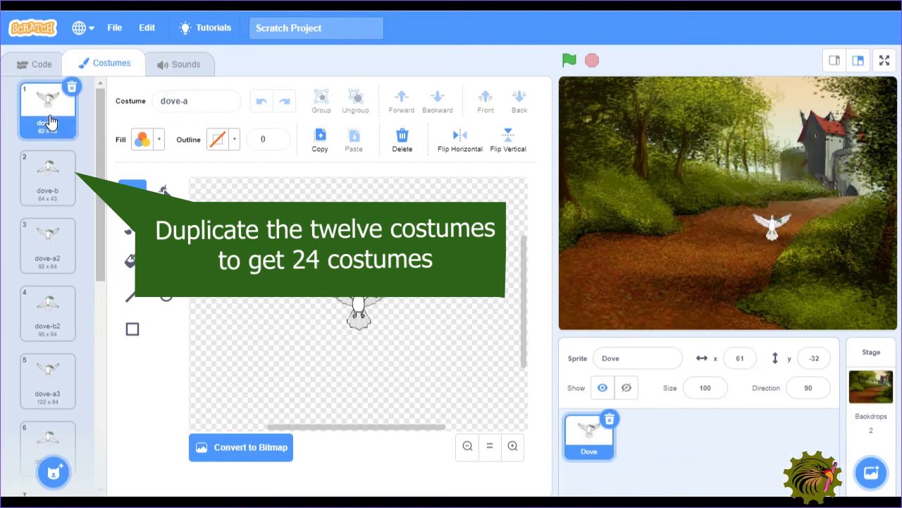
pyautogui.rightClick(50, 122)
pyautogui.click(67, 134)
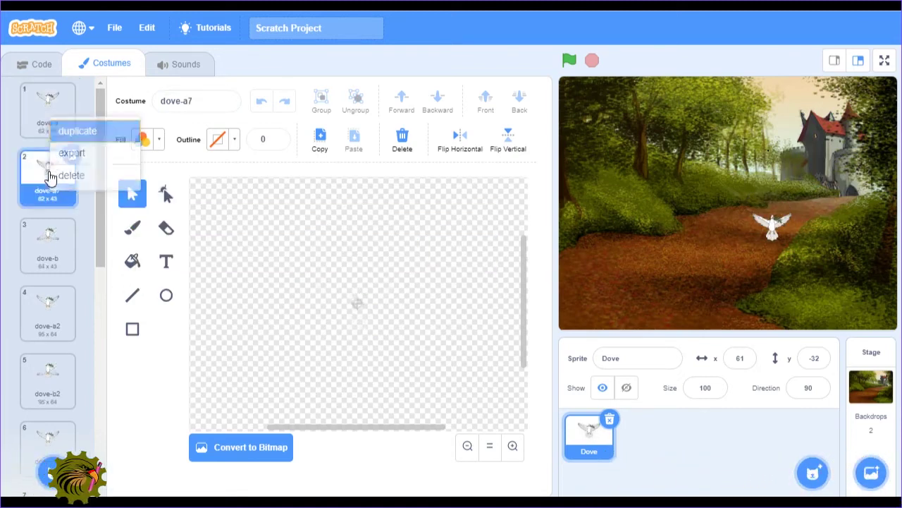
pyautogui.click(47, 243)
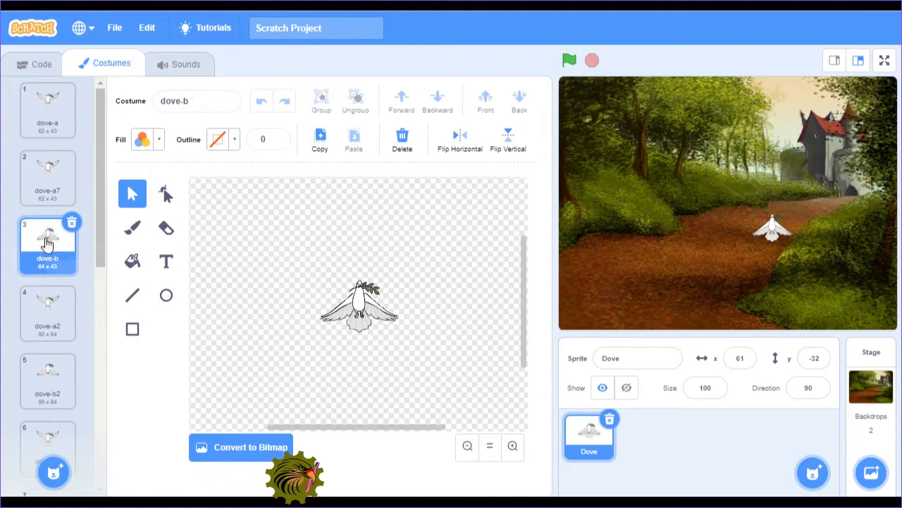
pyautogui.rightClick(46, 243)
pyautogui.click(64, 255)
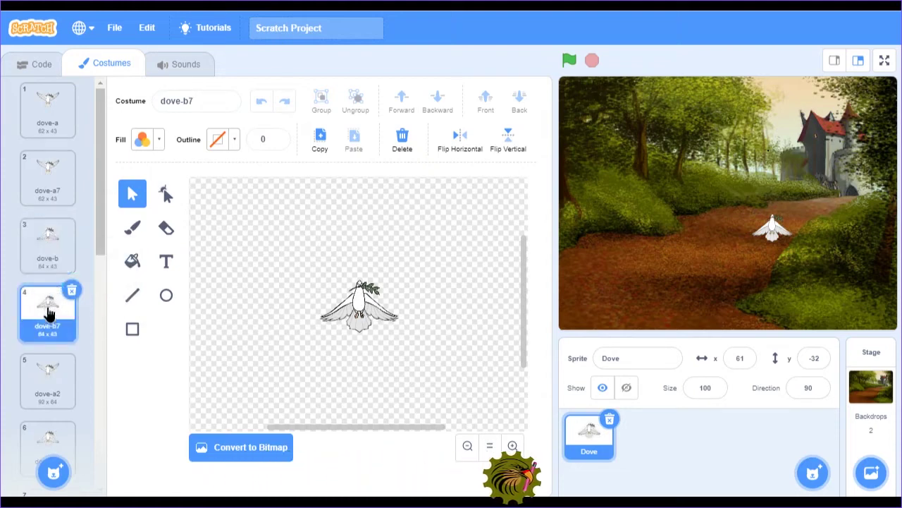
pyautogui.moveTo(51, 302); pyautogui.dragTo(49, 285)
# - Duplicate the dove-a2 and dove-b2 costumes, and move dove-b2 to sixth place, directly after dove-a2
pyautogui.moveTo(49, 234); pyautogui.dragTo(109, 242)
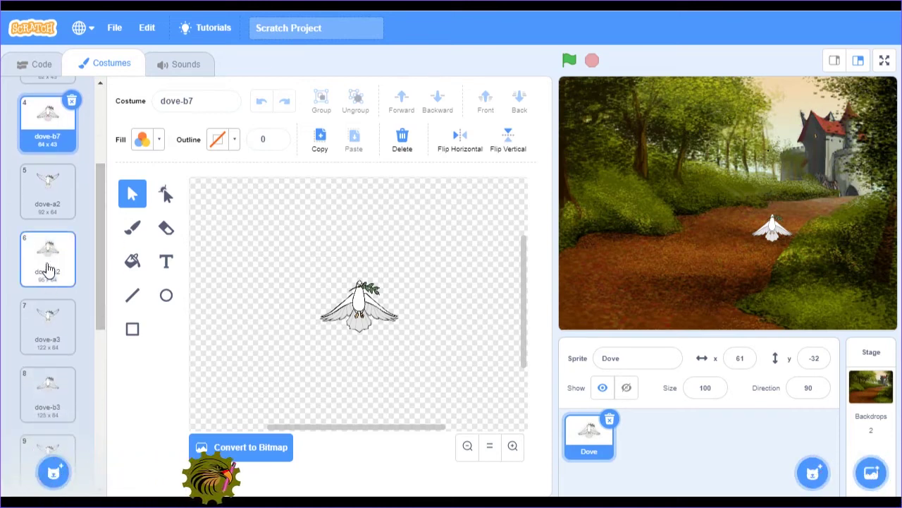
pyautogui.rightClick(44, 189)
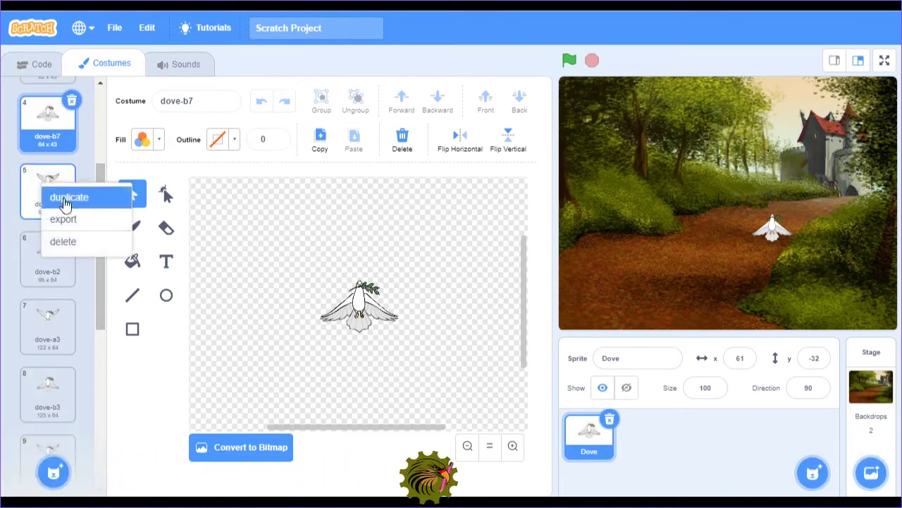
pyautogui.click(58, 203)
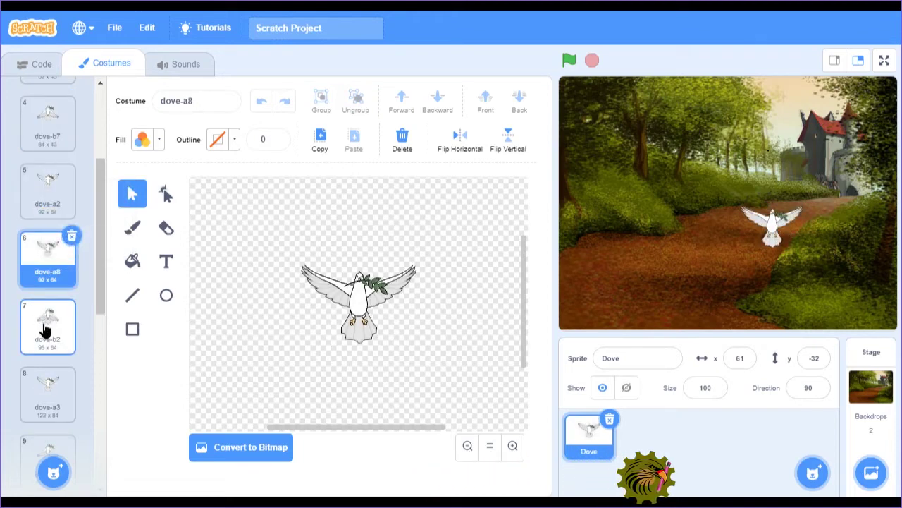
pyautogui.rightClick(45, 327)
pyautogui.click(63, 338)
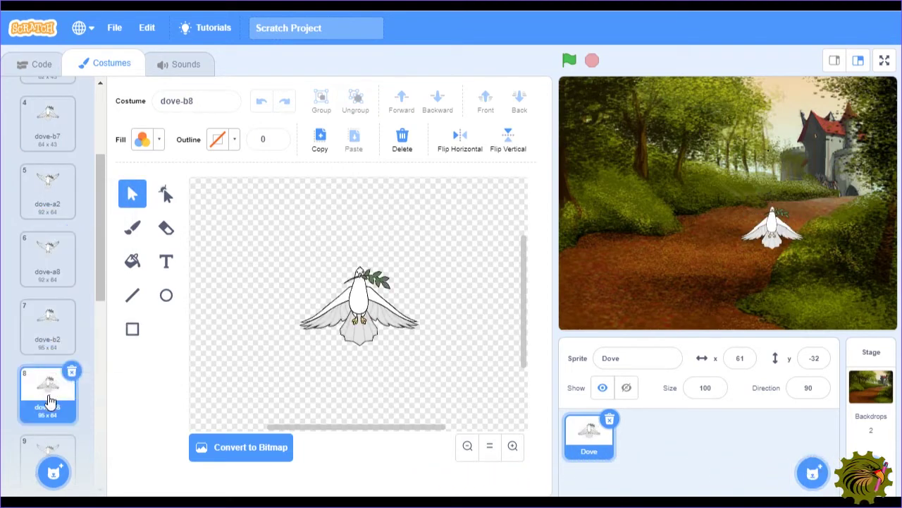
pyautogui.moveTo(45, 327); pyautogui.dragTo(51, 251)
pyautogui.moveTo(104, 226); pyautogui.dragTo(100, 306)
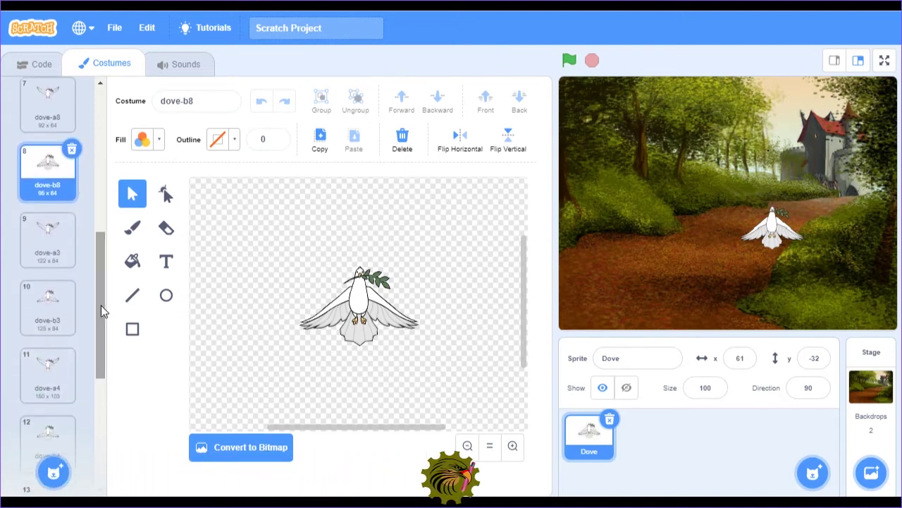
# - Duplicate the dove-a3 and dove-b3 costumes, and move dove-b3 to tenth place, directly after dove-a3
pyautogui.rightClick(50, 250)
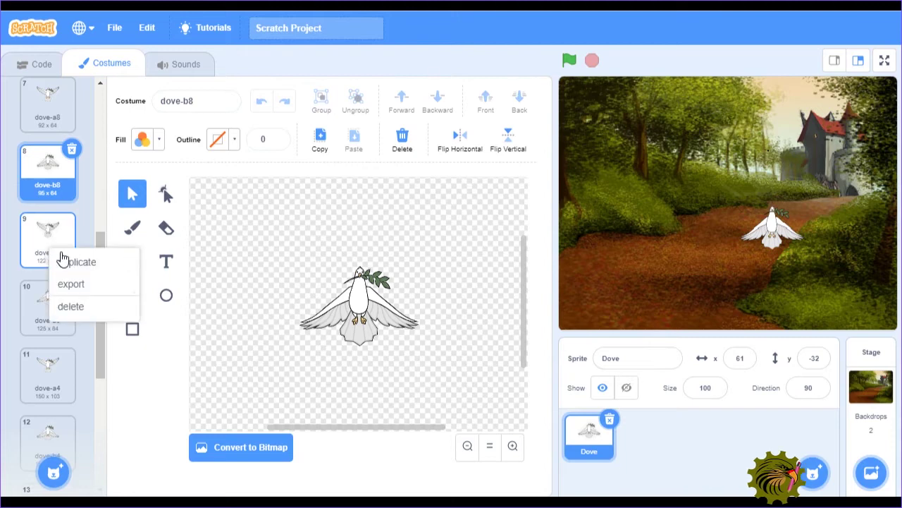
pyautogui.click(73, 264)
pyautogui.rightClick(49, 368)
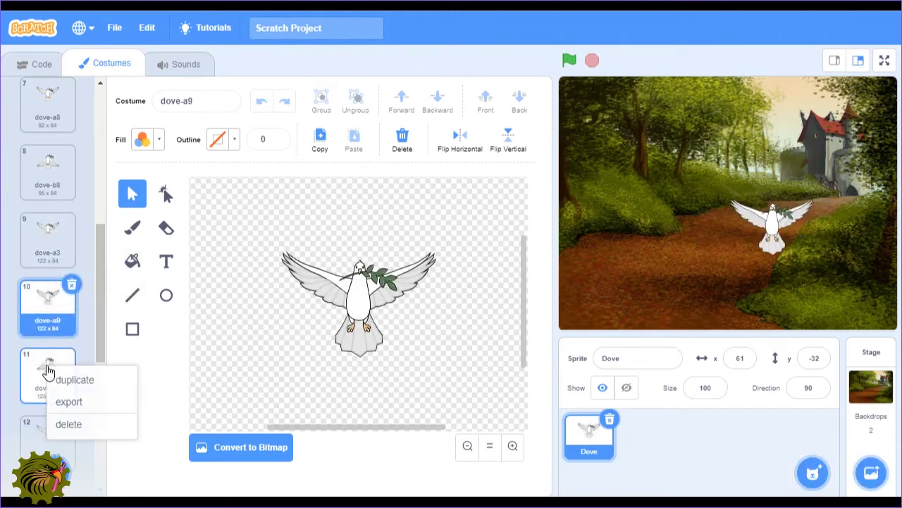
pyautogui.click(52, 380)
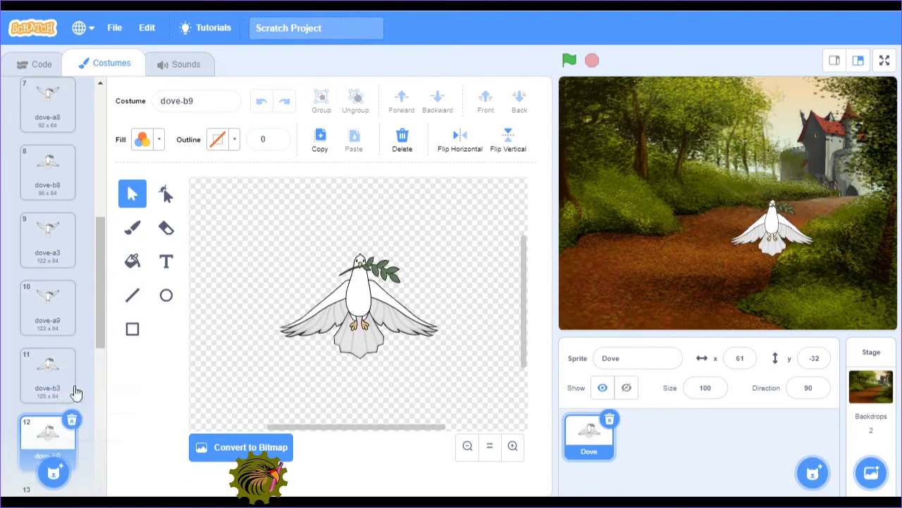
pyautogui.moveTo(51, 381); pyautogui.dragTo(54, 314)
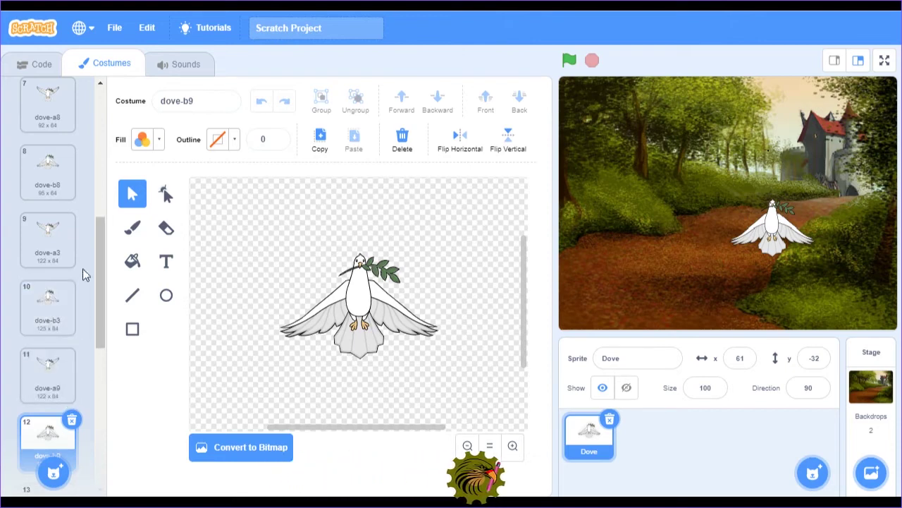
# - Duplicate the dove-a4 and dove-b4 costumes, and move dove-b4 to fourteenth place, directly after dove-a4
pyautogui.moveTo(101, 253); pyautogui.dragTo(105, 328)
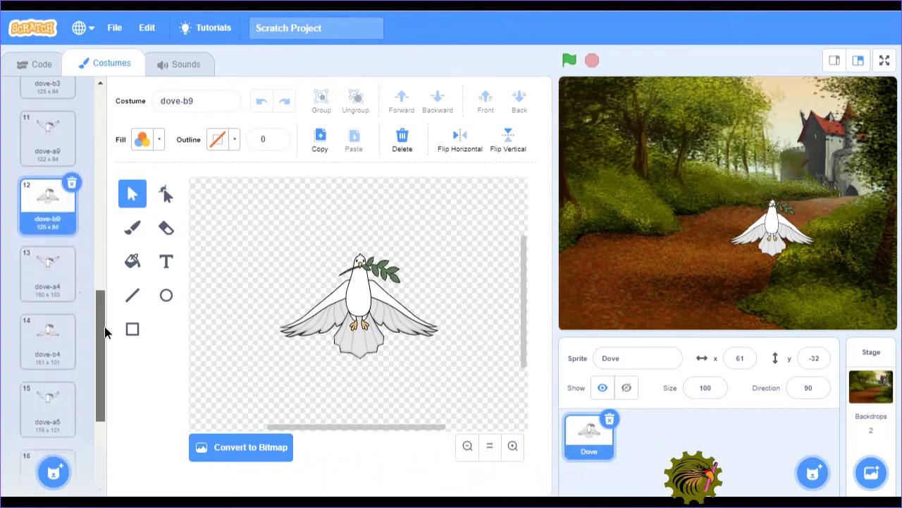
pyautogui.rightClick(45, 279)
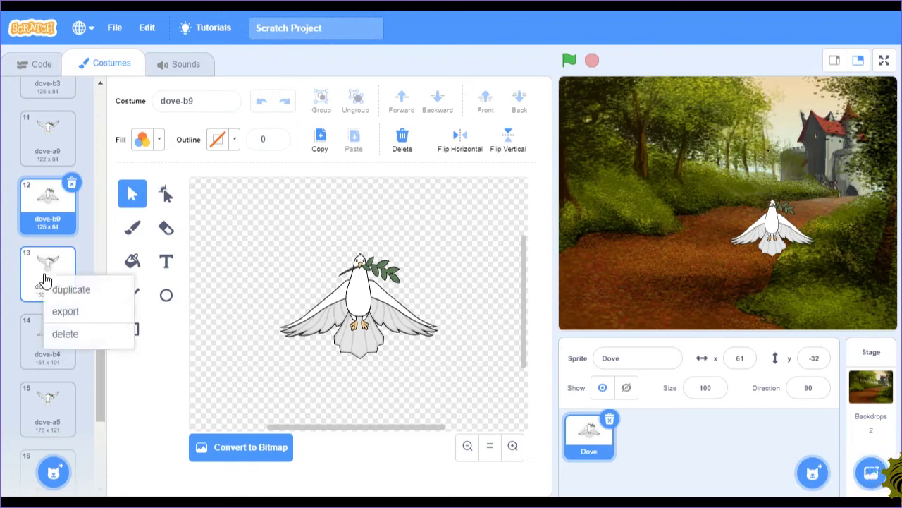
pyautogui.click(73, 289)
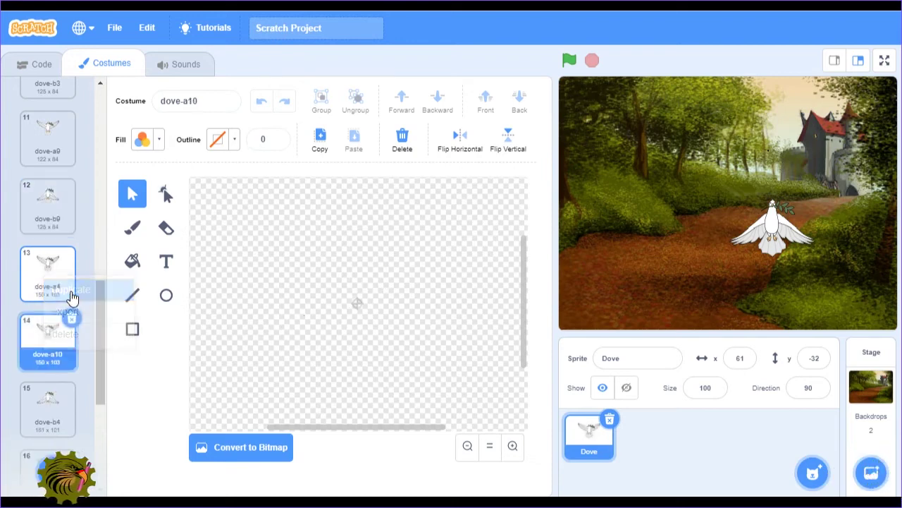
pyautogui.rightClick(47, 408)
pyautogui.click(64, 419)
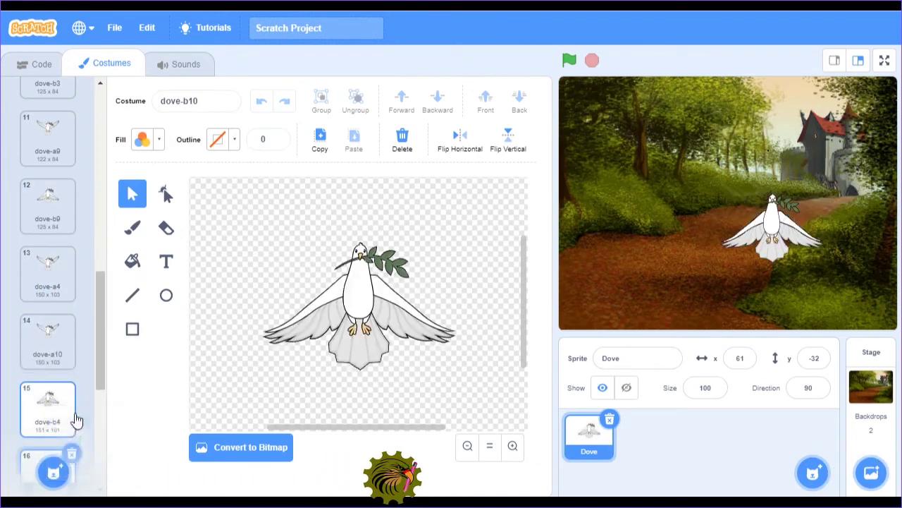
pyautogui.moveTo(55, 405); pyautogui.dragTo(58, 326)
# - Duplicate the dove-a5 and dove-b5 costumes, and move dove-b5 to eighteenth place, directly after dove-a5
pyautogui.moveTo(102, 287); pyautogui.dragTo(103, 359)
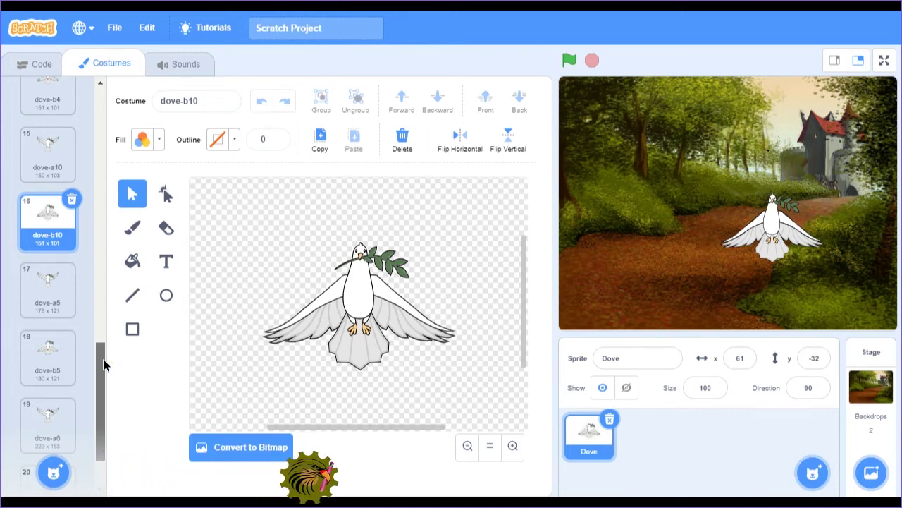
pyautogui.rightClick(44, 299)
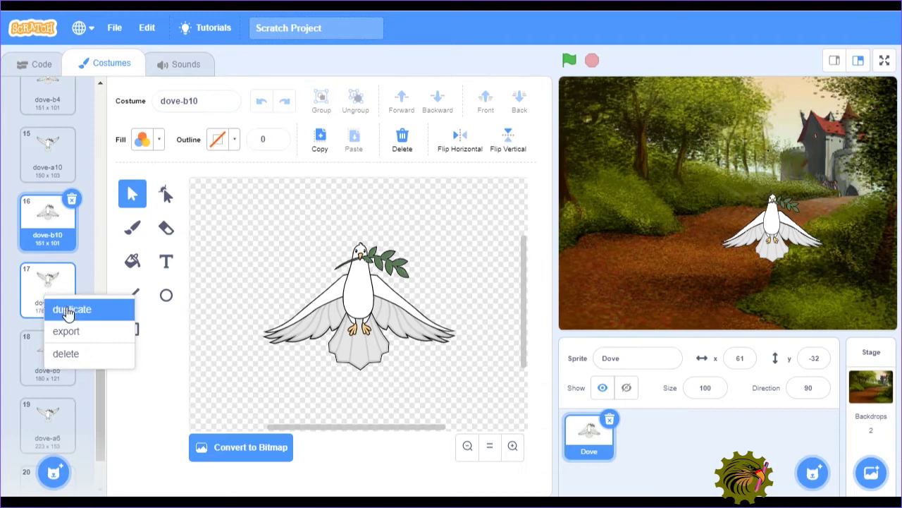
pyautogui.click(68, 312)
pyautogui.rightClick(46, 422)
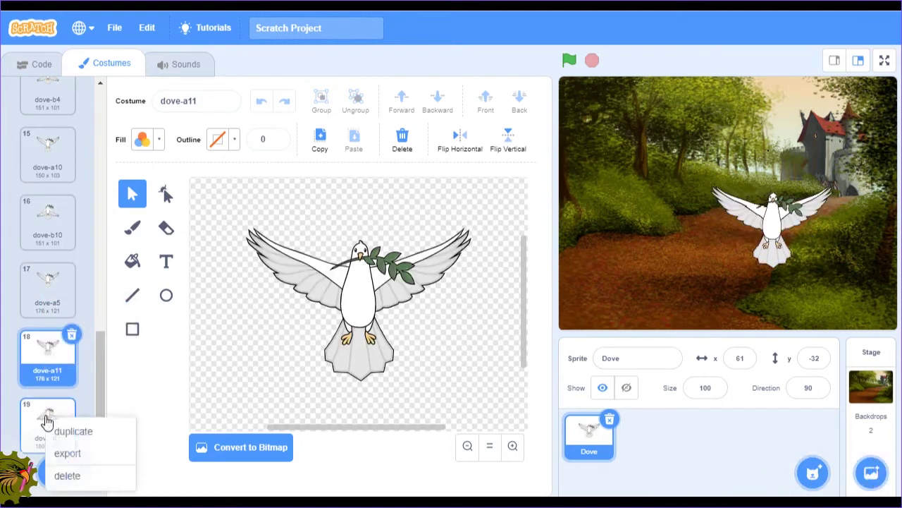
pyautogui.click(73, 431)
pyautogui.scroll(-2, 102, 388)
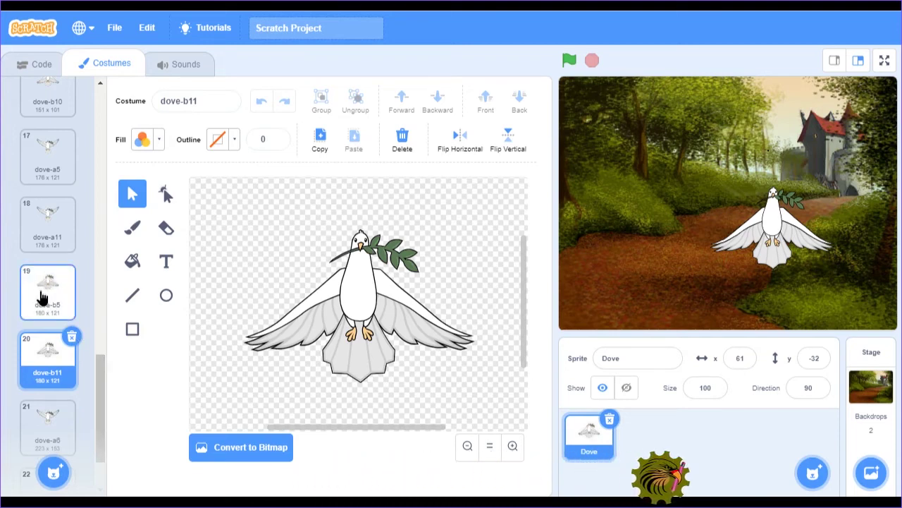
pyautogui.rightClick(40, 297)
pyautogui.moveTo(40, 298); pyautogui.dragTo(46, 233)
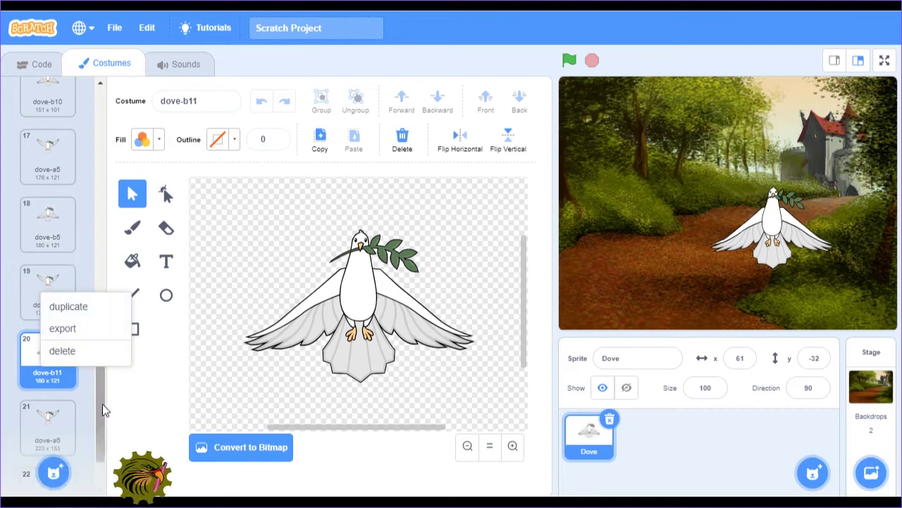
# - Duplicate the dove-a6 costume and the landing costume dove-b6, leaving the copies directly after their originals
pyautogui.moveTo(102, 404); pyautogui.dragTo(103, 440)
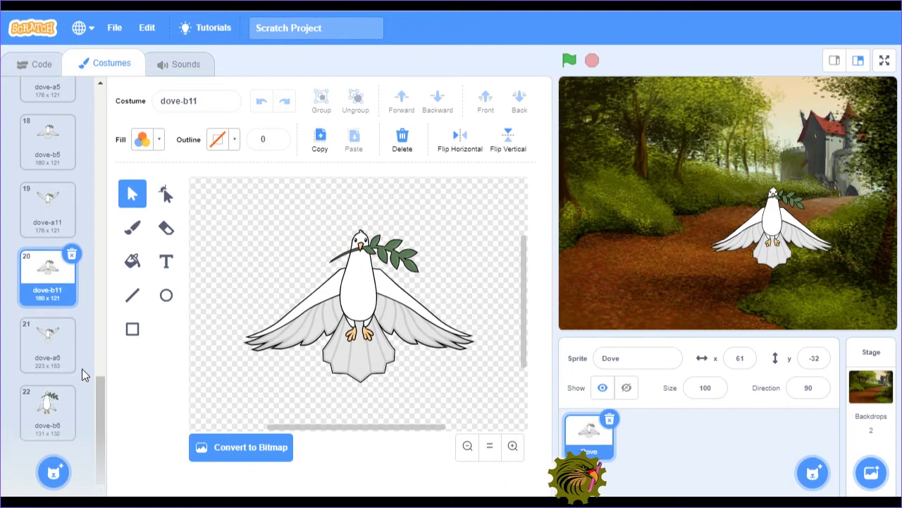
pyautogui.rightClick(42, 350)
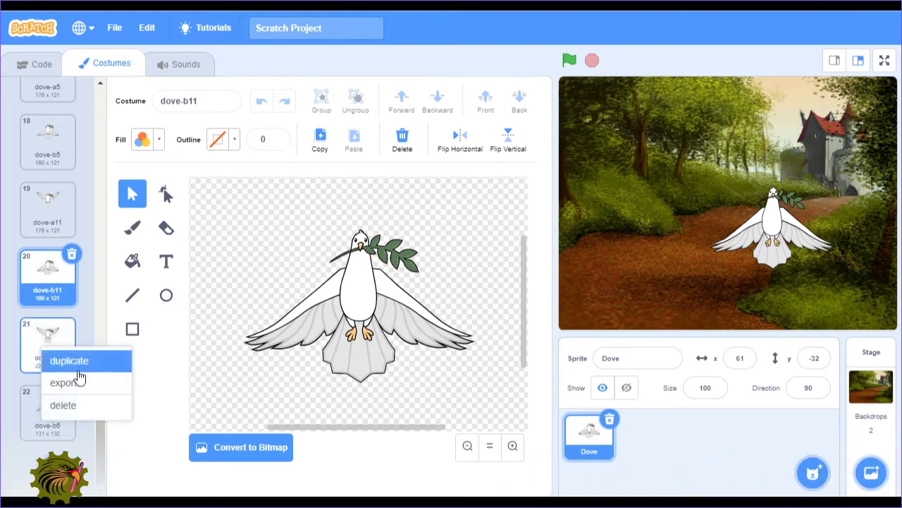
pyautogui.click(74, 359)
pyautogui.moveTo(98, 386); pyautogui.dragTo(102, 439)
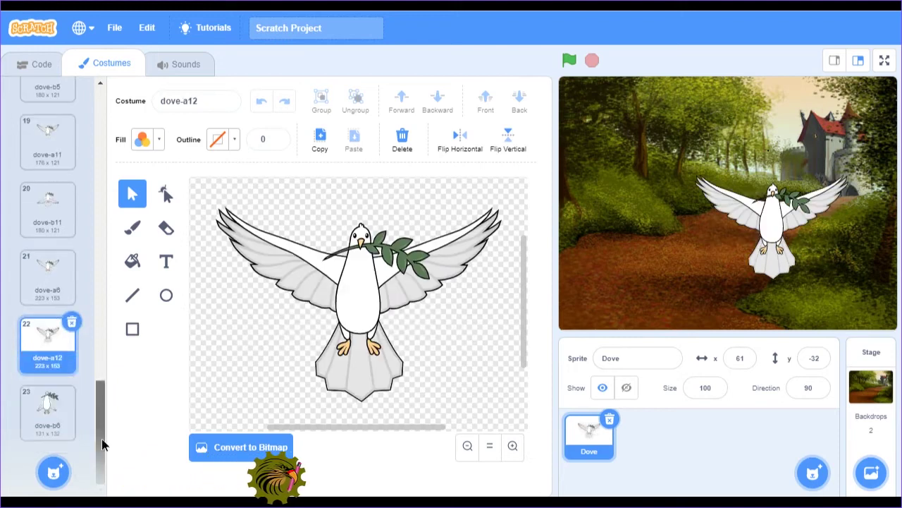
pyautogui.rightClick(45, 411)
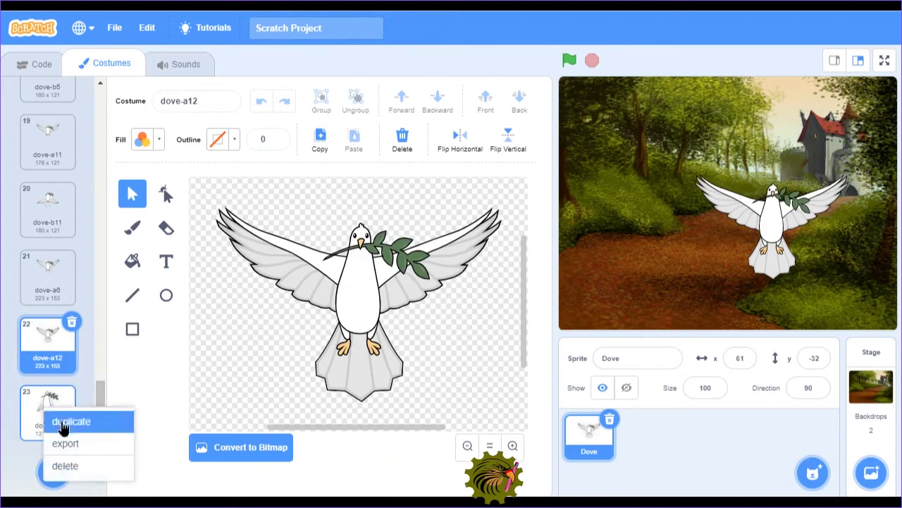
pyautogui.click(56, 421)
pyautogui.moveTo(102, 400); pyautogui.dragTo(104, 422)
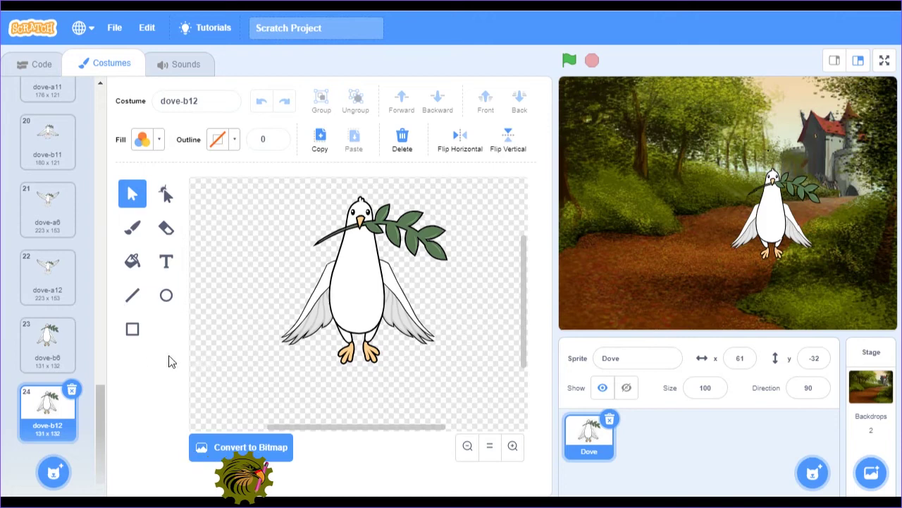
# - Start the dove's script with a "when green flag clicked" block followed by a "go to x: 61 y: -32" block
pyautogui.click(28, 68)
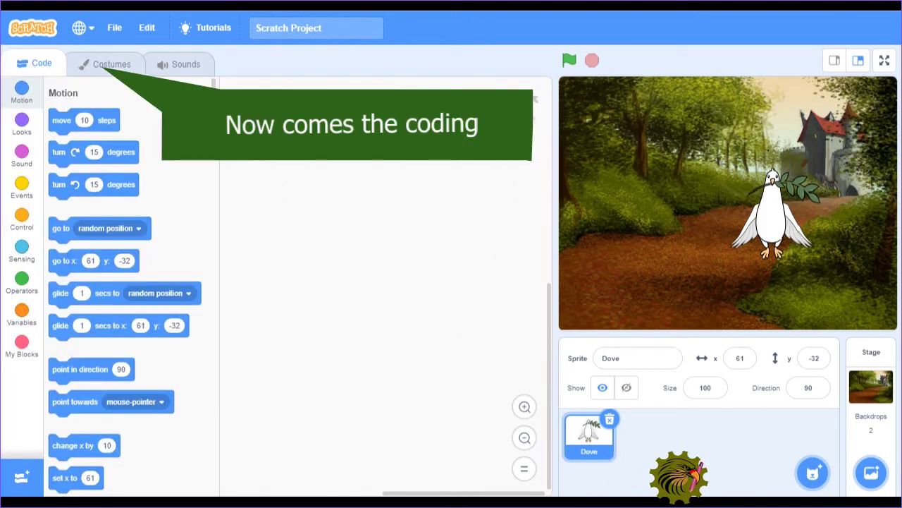
pyautogui.click(22, 217)
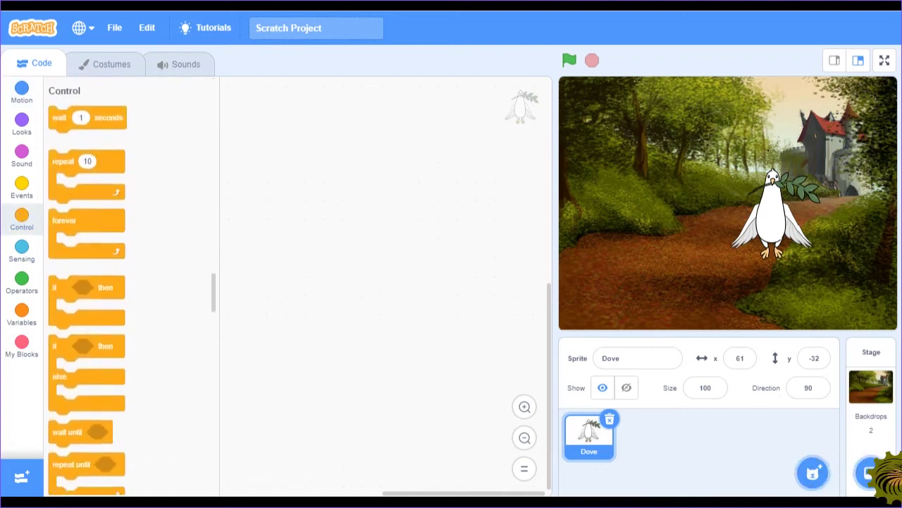
pyautogui.click(24, 192)
pyautogui.moveTo(74, 121); pyautogui.dragTo(303, 120)
pyautogui.click(22, 96)
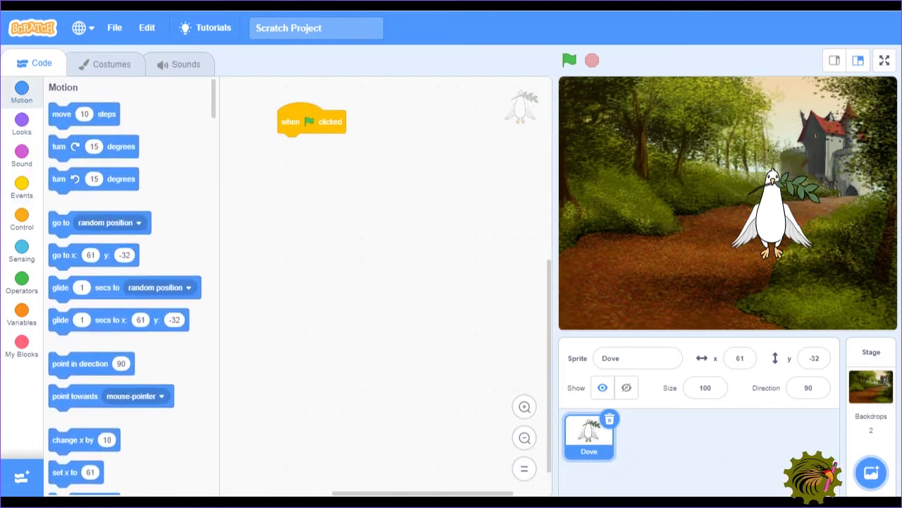
pyautogui.moveTo(62, 254); pyautogui.dragTo(289, 150)
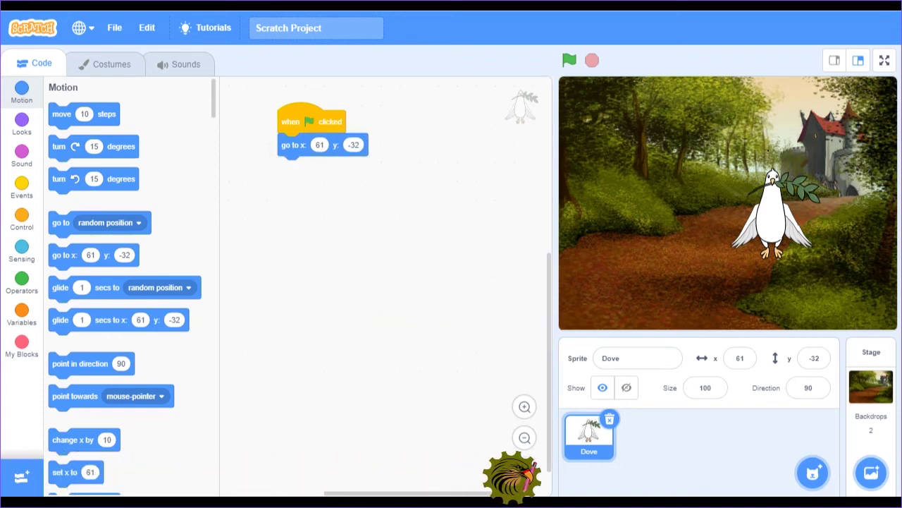
# - Insert a "switch costume to dove-a" block directly under the green flag block, and run the script
pyautogui.click(22, 121)
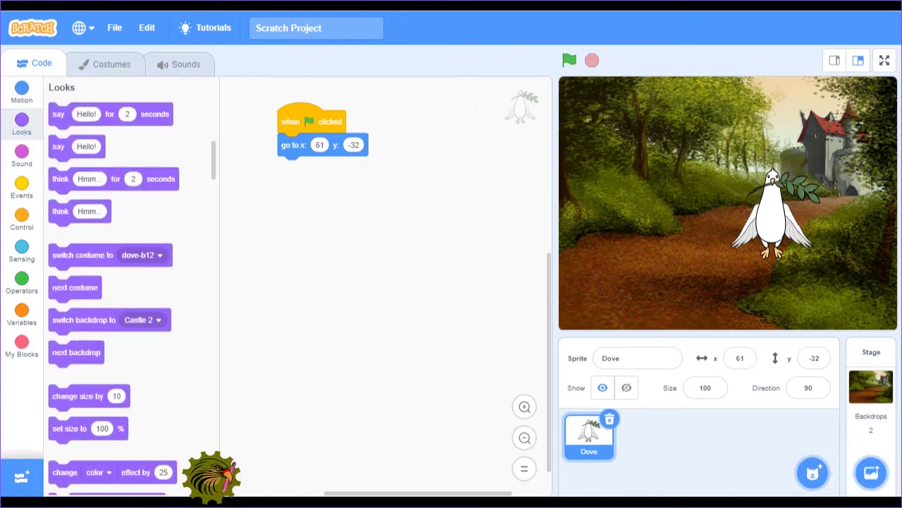
pyautogui.moveTo(81, 254); pyautogui.dragTo(306, 146)
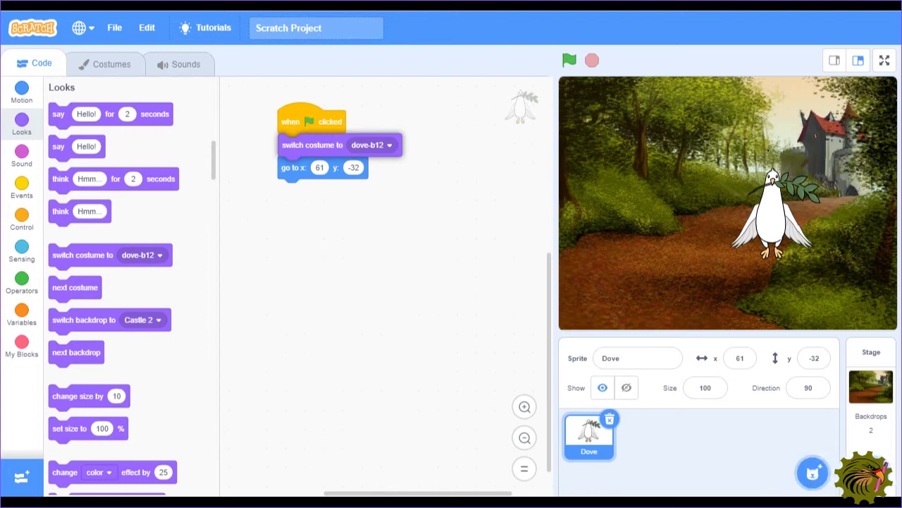
pyautogui.click(389, 145)
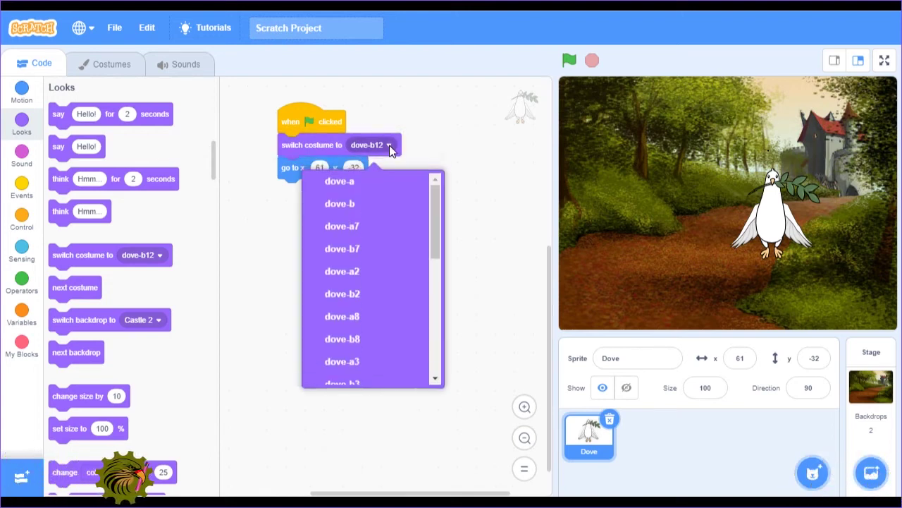
pyautogui.click(343, 188)
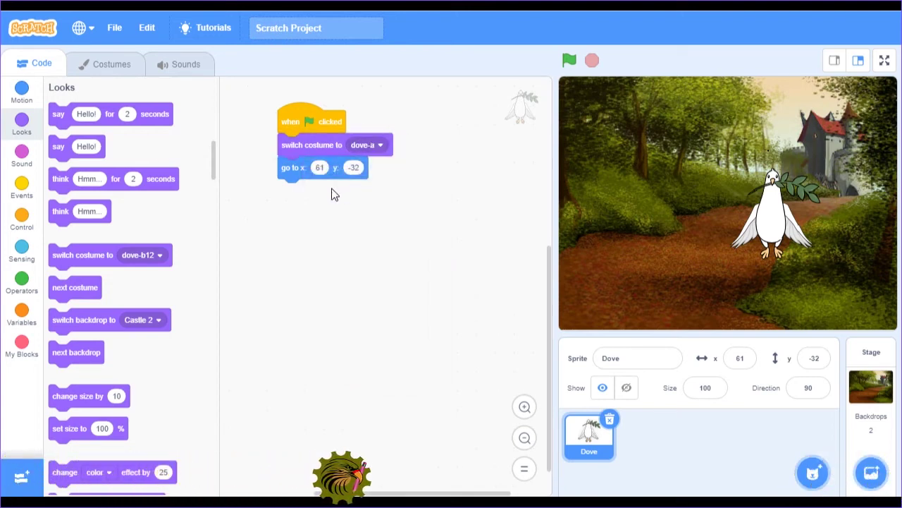
pyautogui.click(569, 60)
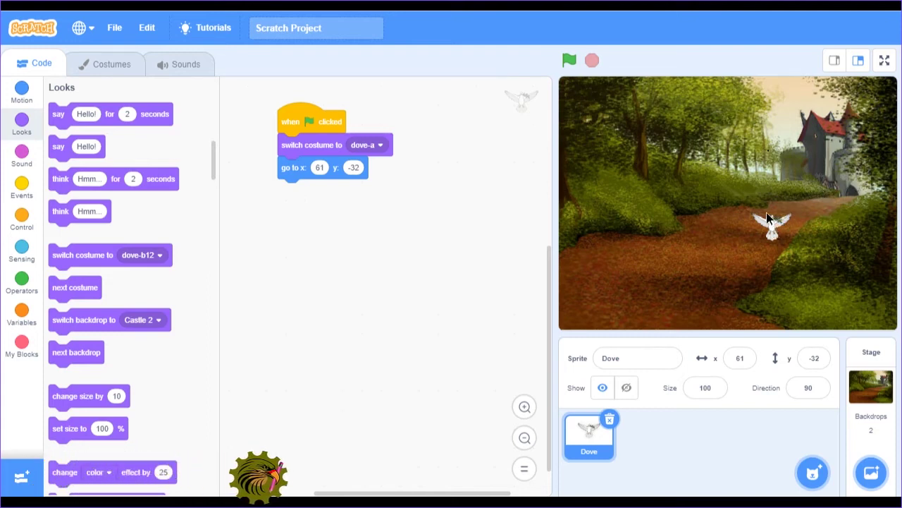
# - Move the dove to the upper edge of the stage and set the script's "go to" block to x -48, y 176
pyautogui.moveTo(773, 227); pyautogui.dragTo(698, 80)
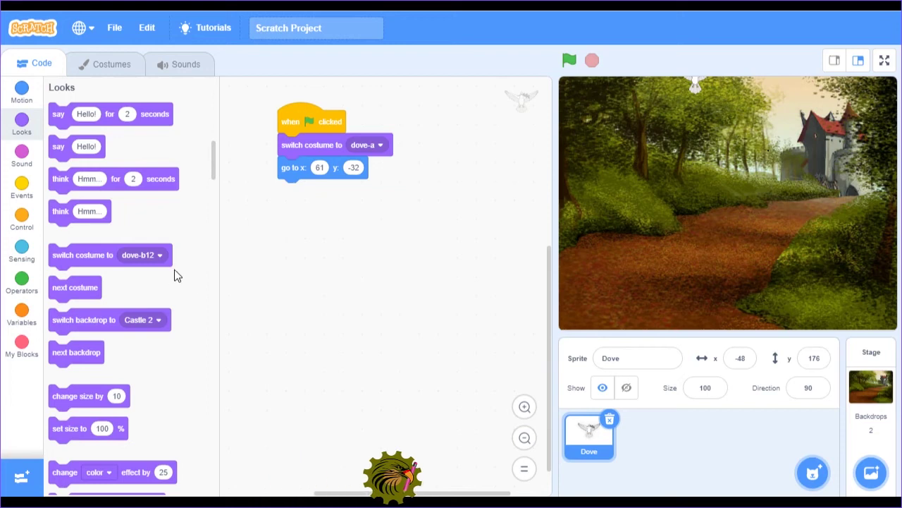
pyautogui.click(21, 91)
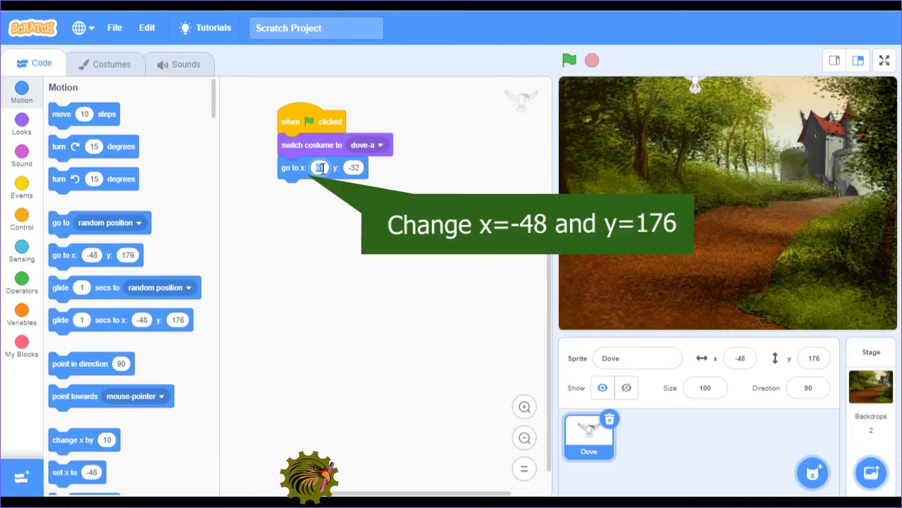
pyautogui.write('-48')
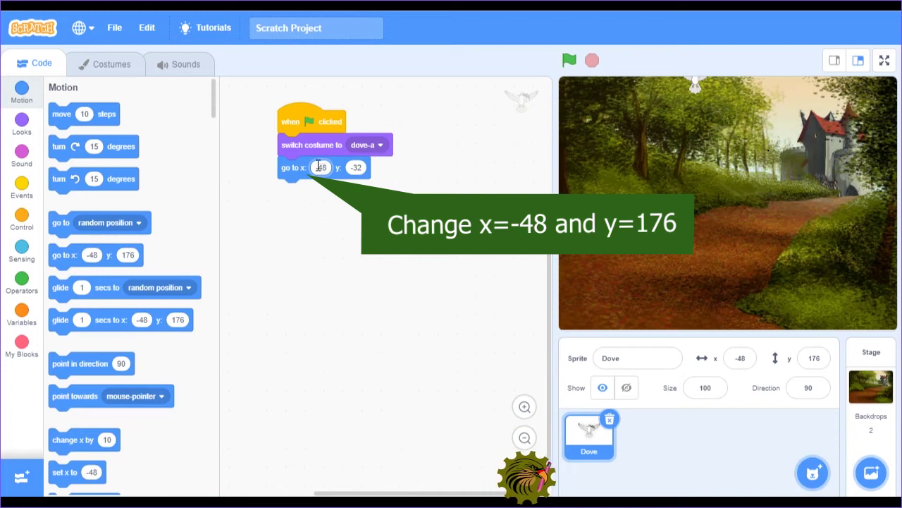
pyautogui.click(361, 168)
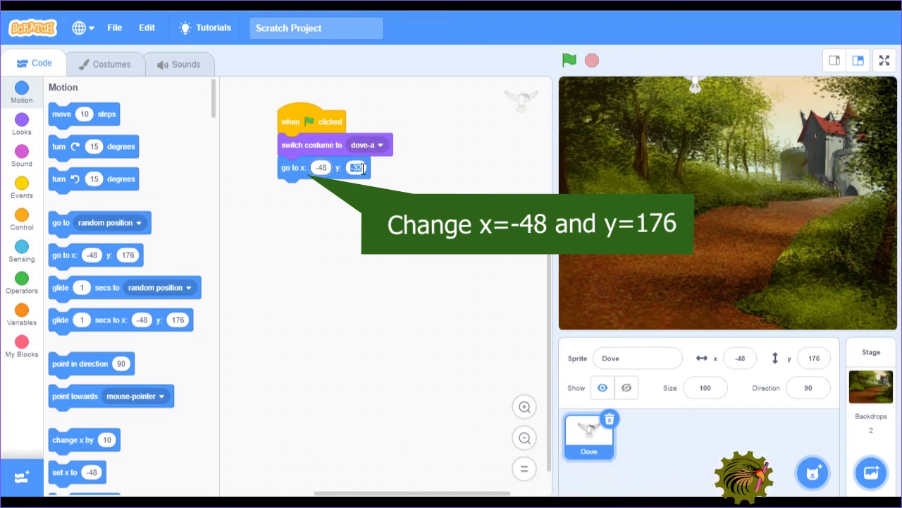
pyautogui.write('17')
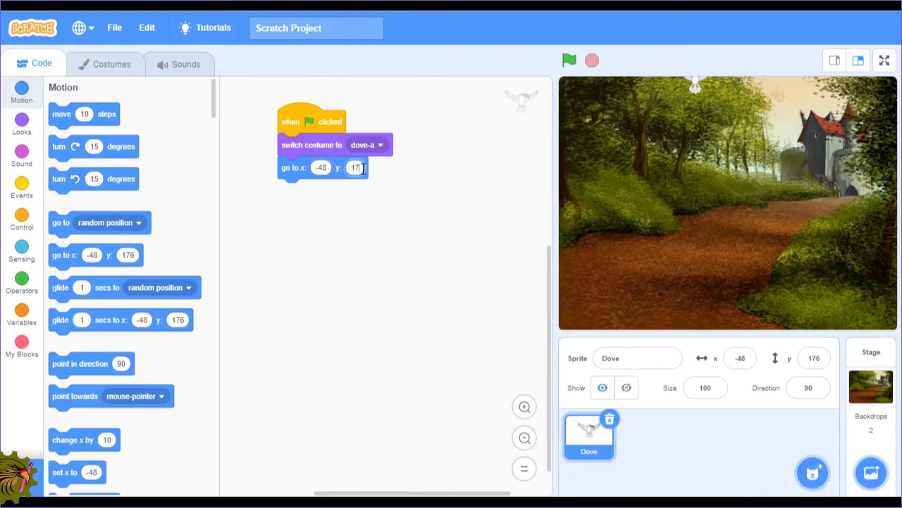
pyautogui.write('6')
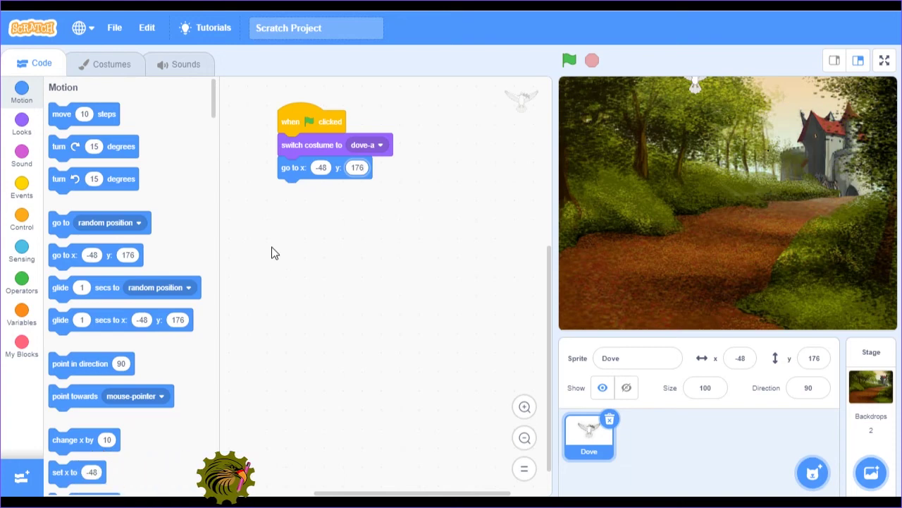
# - Add a "repeat 10" loop below the "go to" block in the dove's script
pyautogui.click(21, 218)
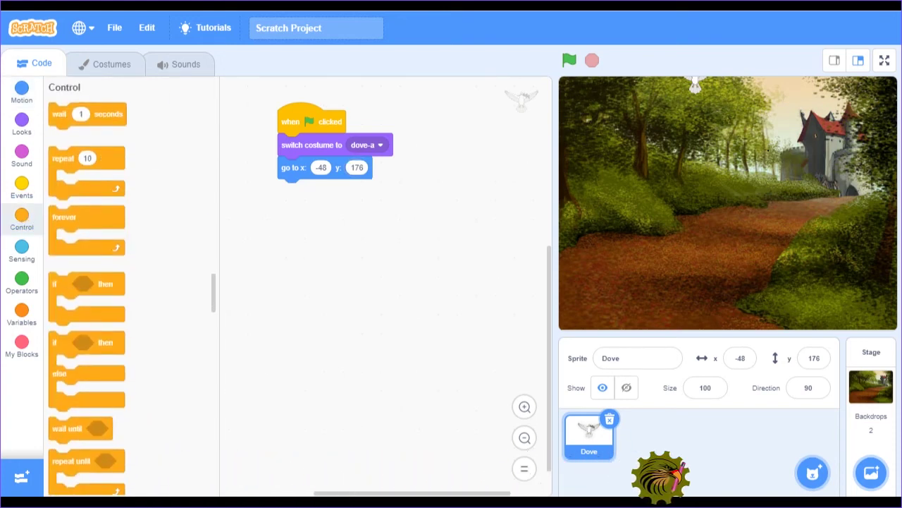
pyautogui.moveTo(70, 165); pyautogui.dragTo(295, 206)
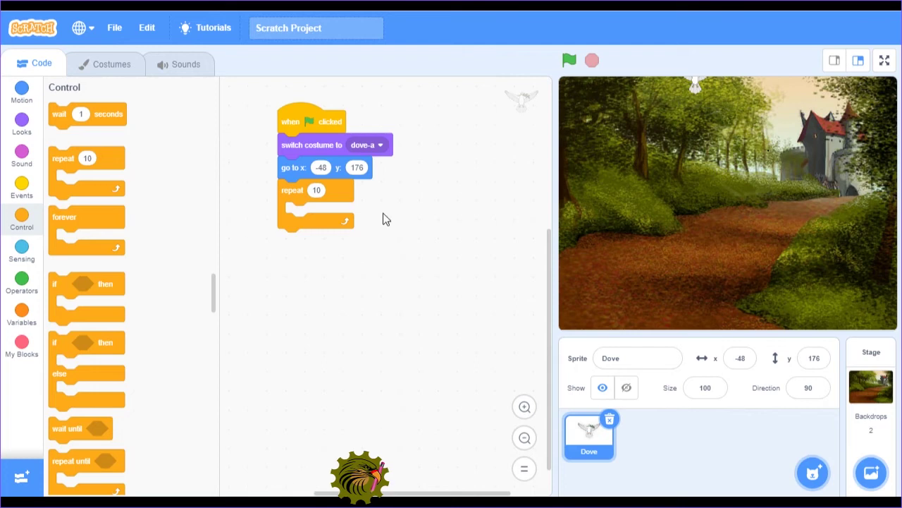
pyautogui.click(21, 94)
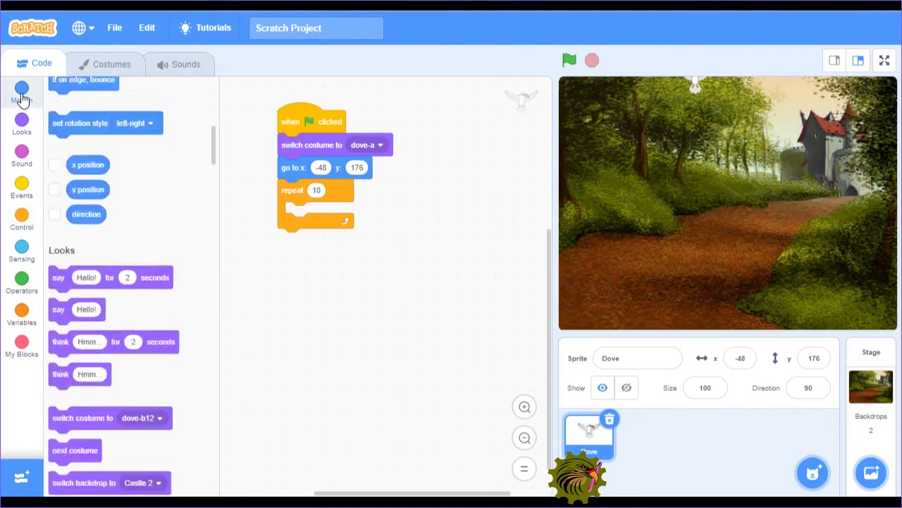